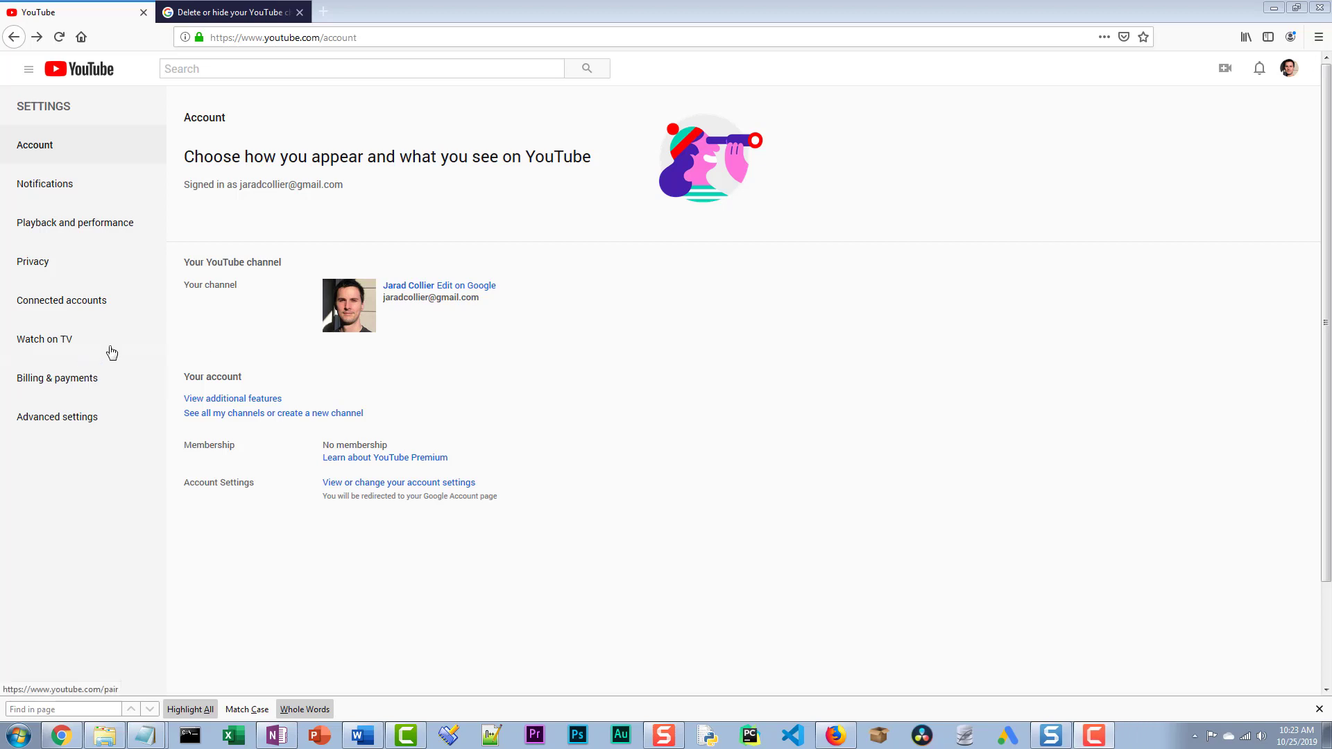
# Look over the channel's email, then open and close the Google name editor unchanged.
pyautogui.moveTo(453, 299); pyautogui.dragTo(406, 300)
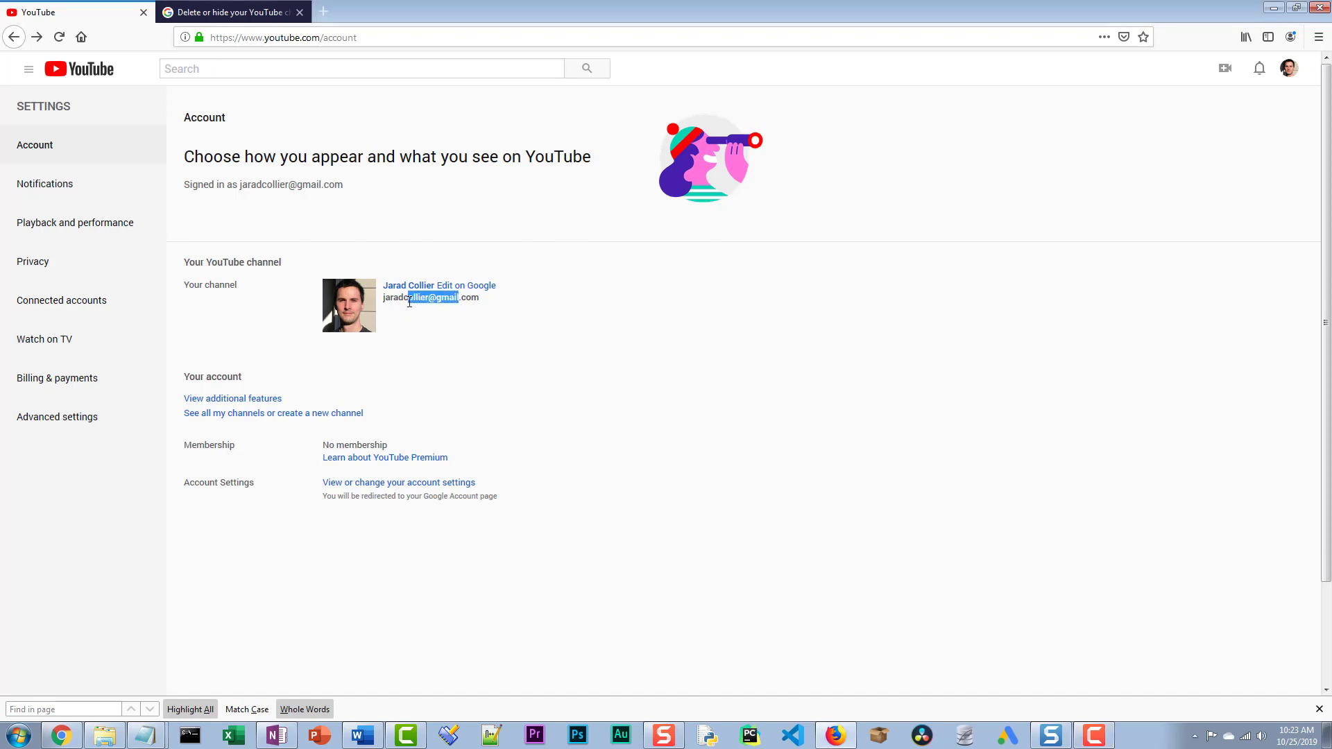
pyautogui.click(409, 301)
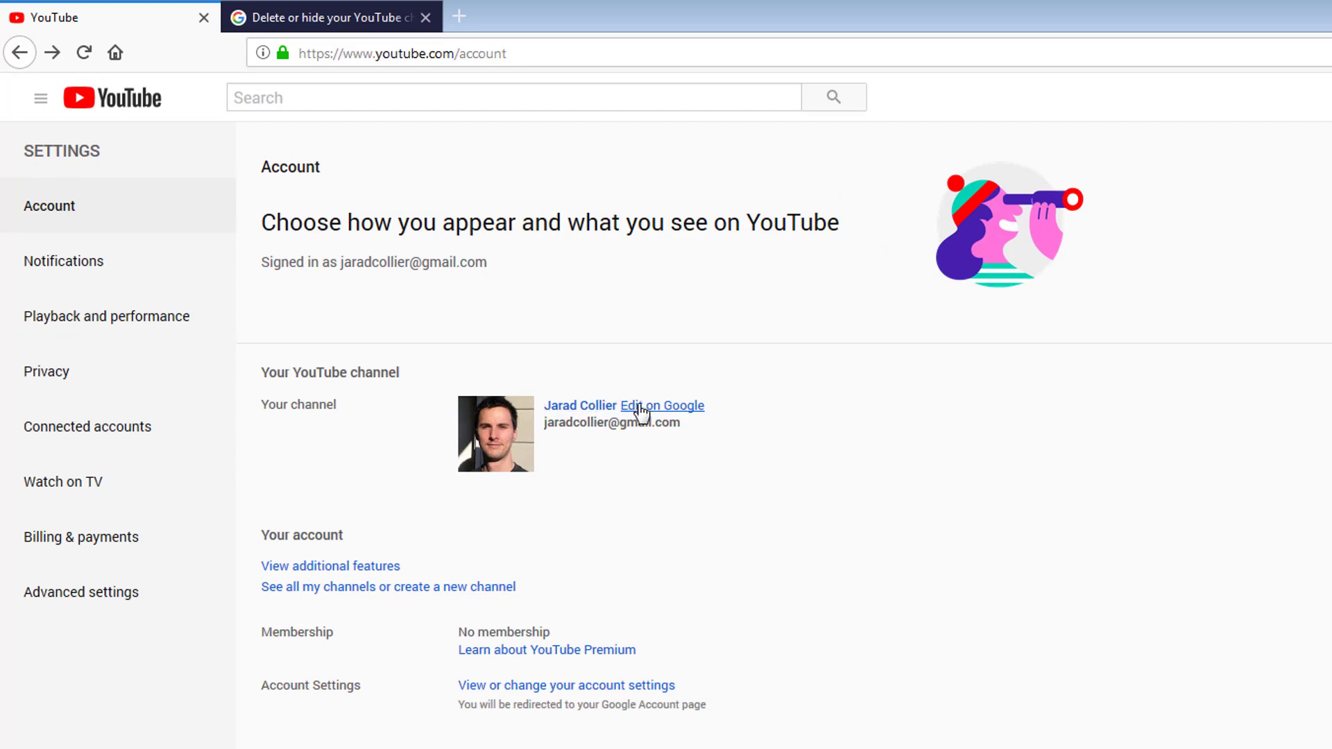
pyautogui.click(638, 406)
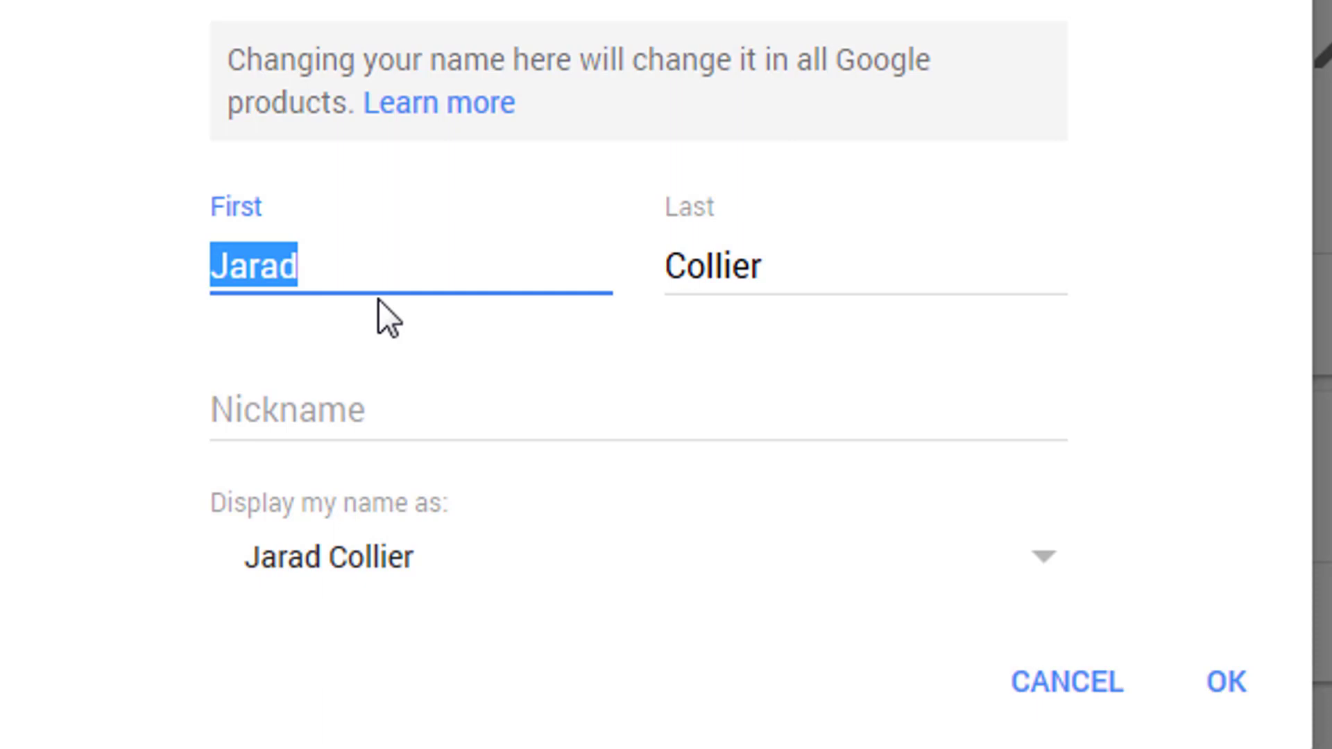
pyautogui.click(880, 286)
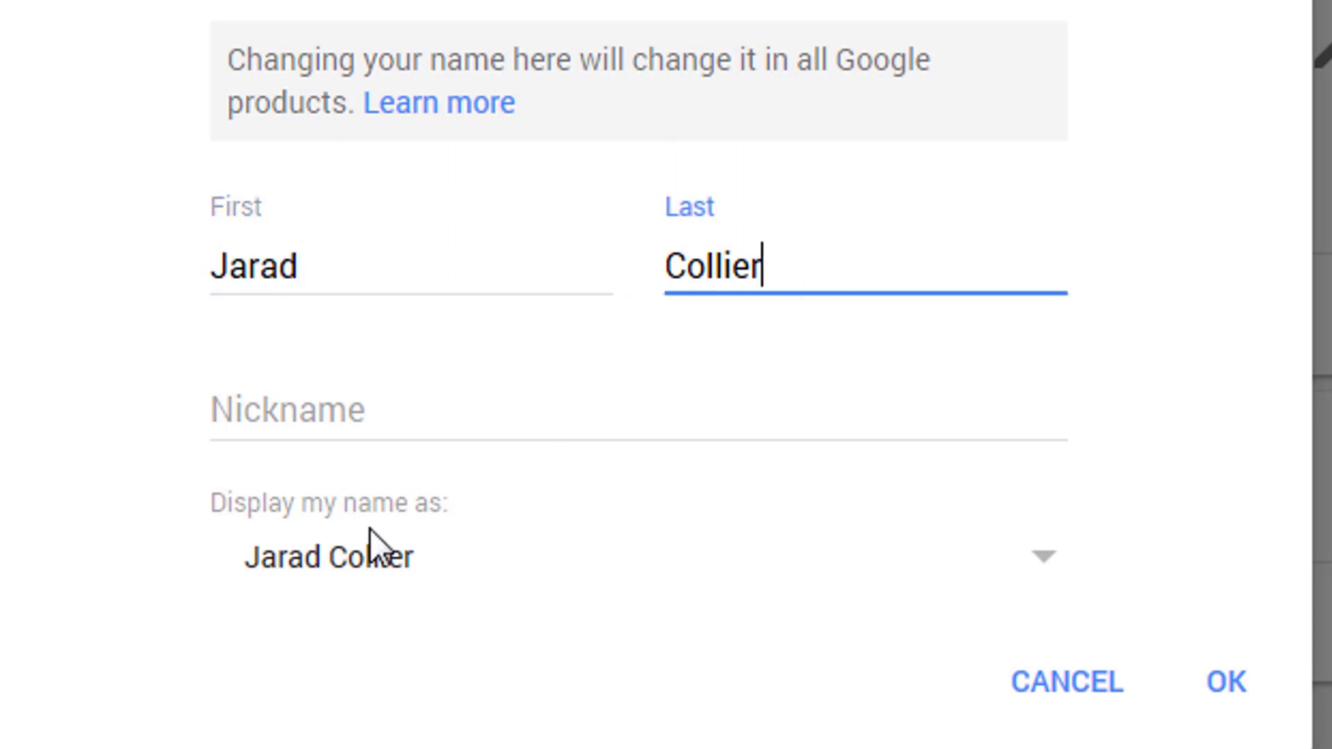
pyautogui.click(1100, 706)
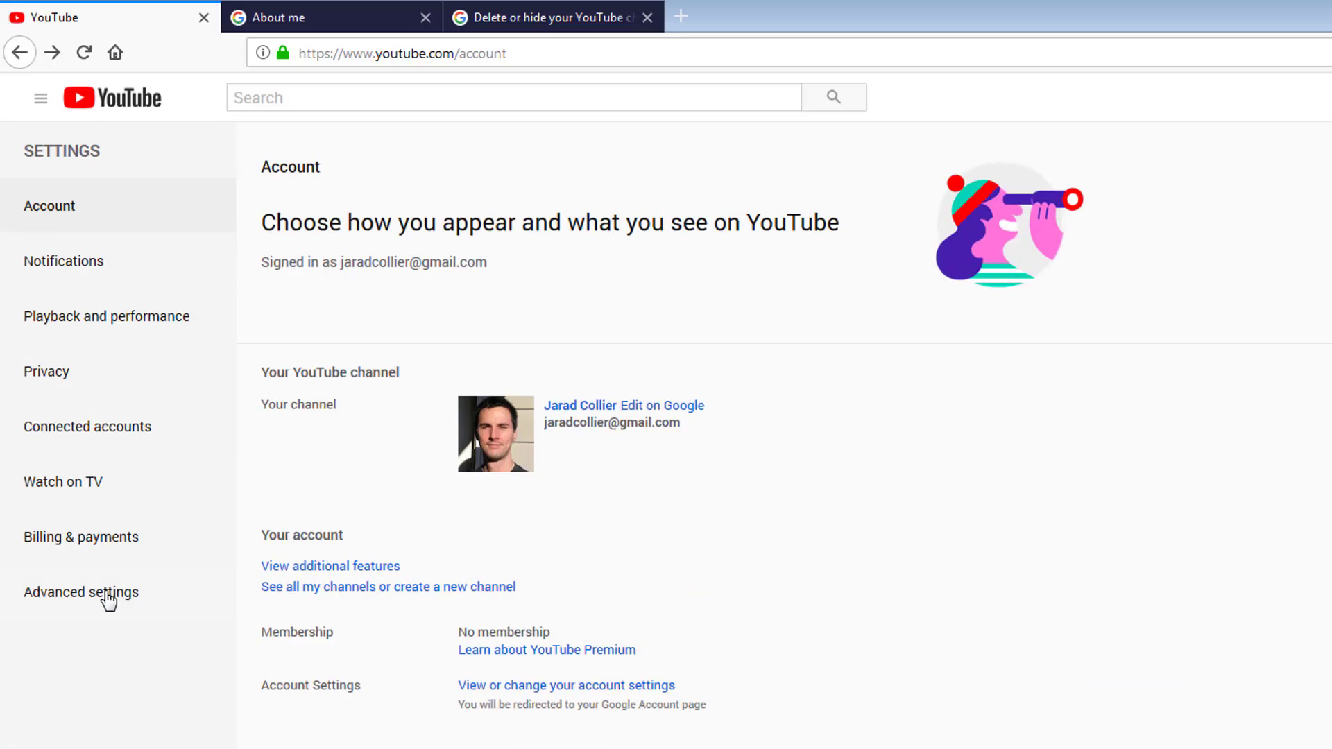
# From the full channel list, open the new Brand Account channel page and focus its name field.
pyautogui.click(351, 589)
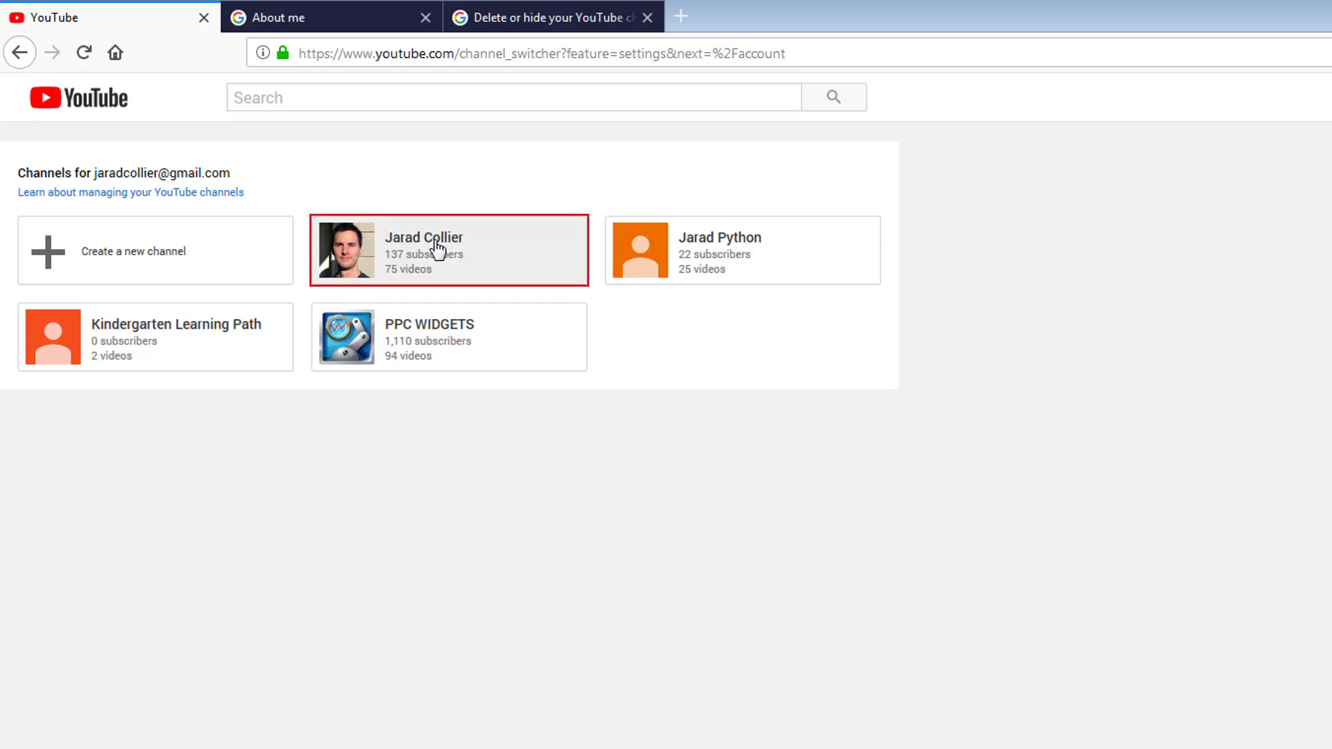
pyautogui.click(208, 261)
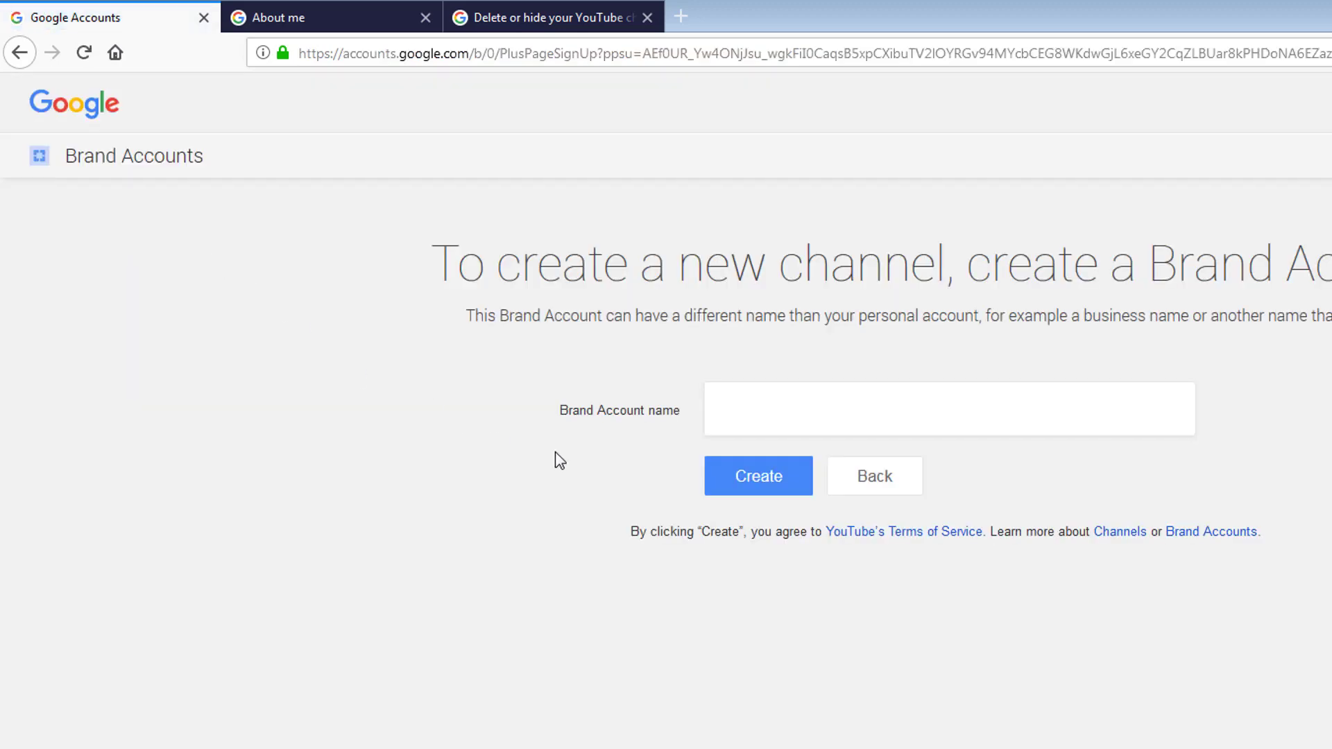
pyautogui.click(812, 411)
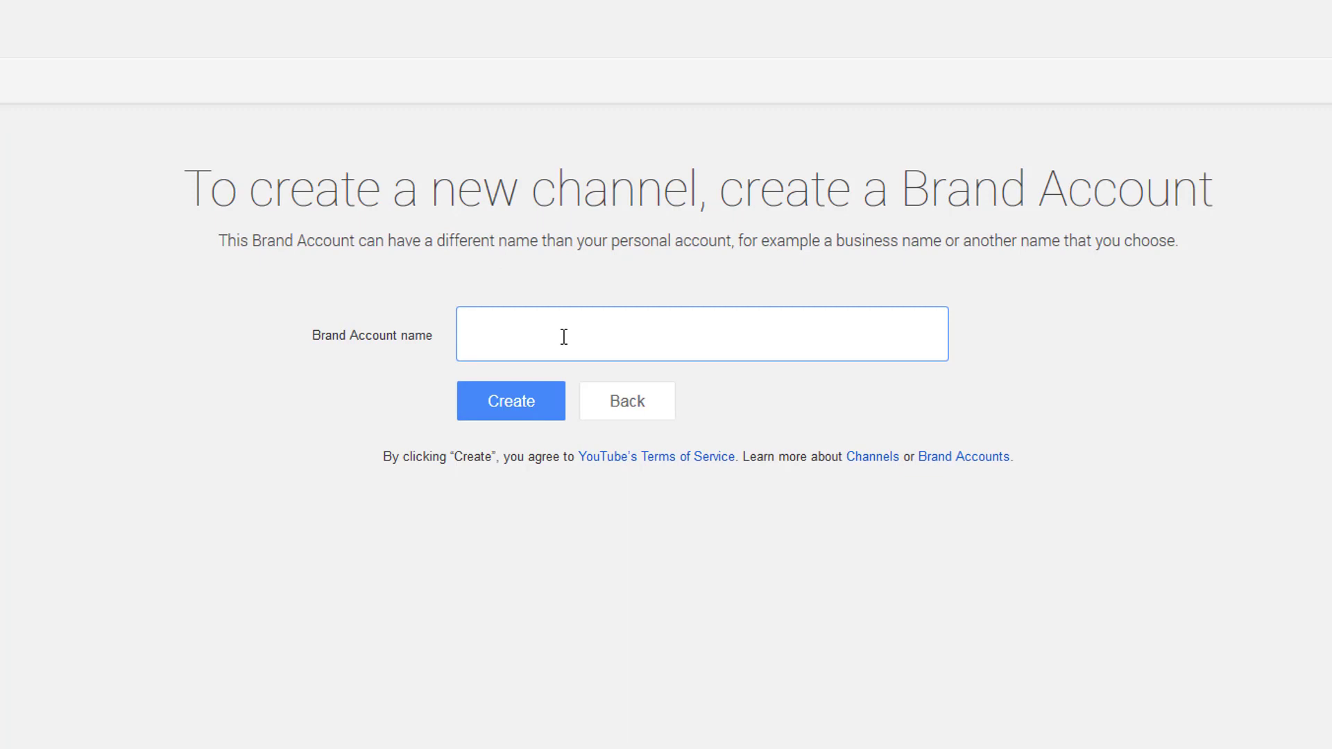
# Enter 'CourseNode' as the Brand Account name and create it.
pyautogui.write('CourseNode')
pyautogui.click(514, 399)
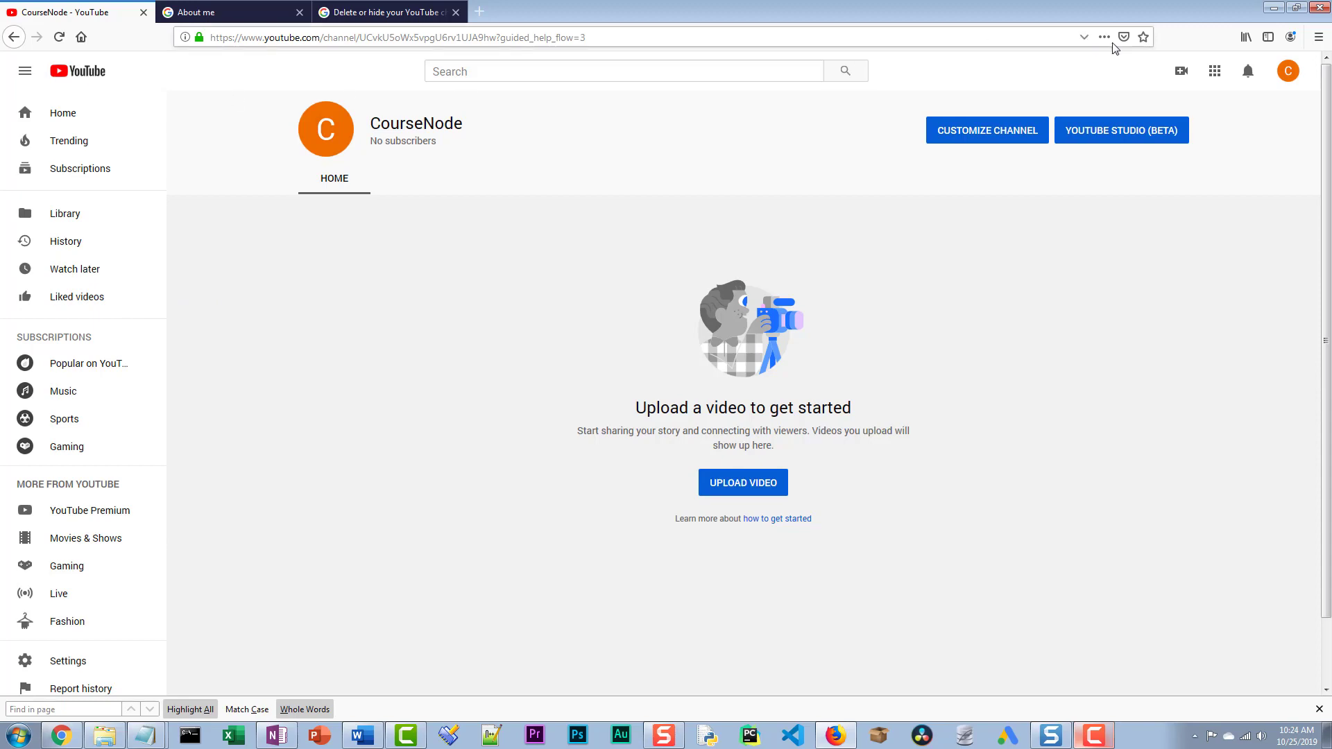
# Switch from the account menu back to the personal channel's account and scroll the sidebar down.
pyautogui.click(1288, 70)
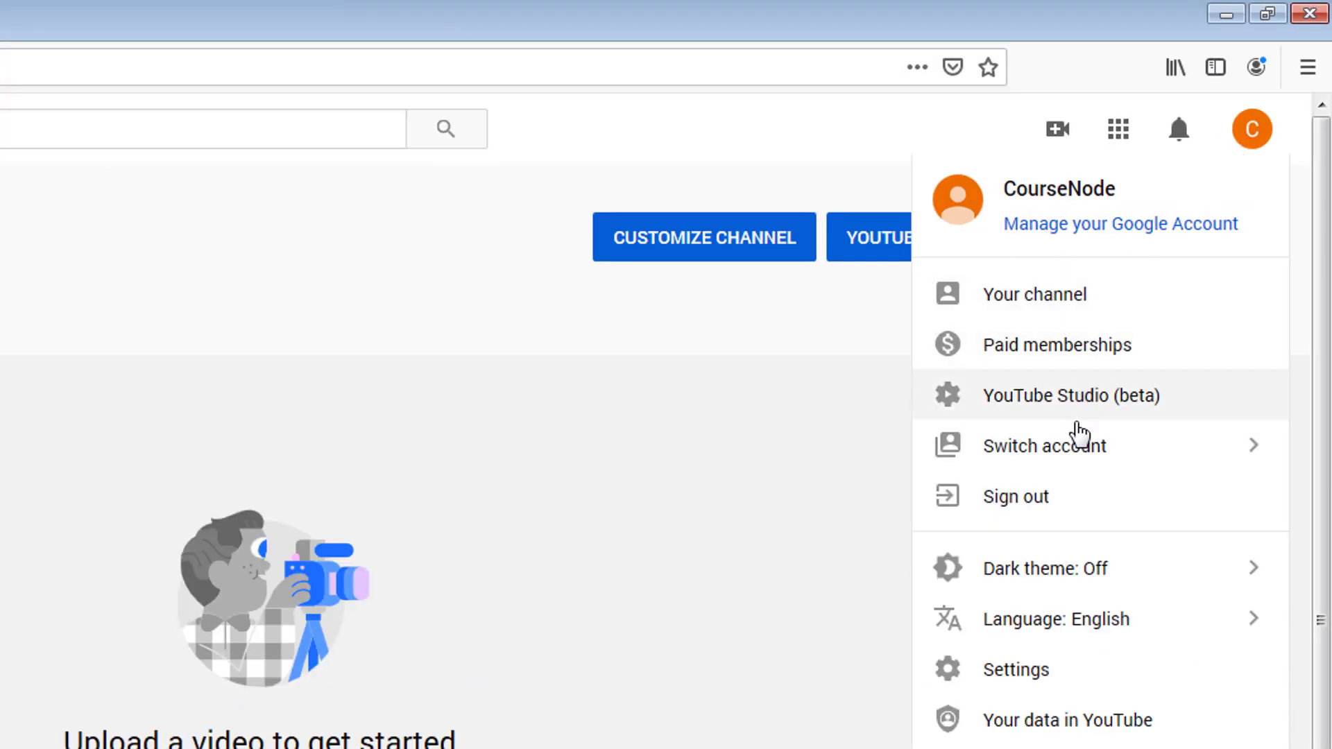
pyautogui.click(1075, 448)
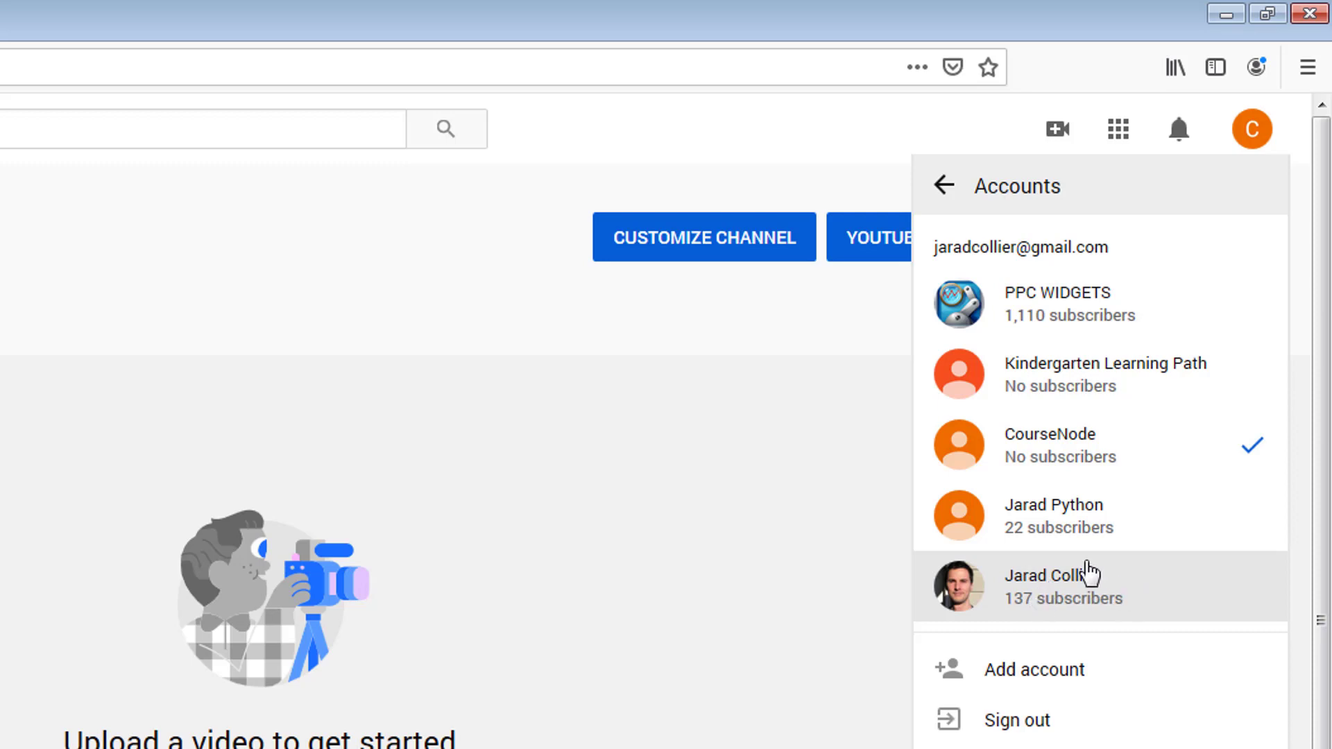
pyautogui.click(1112, 594)
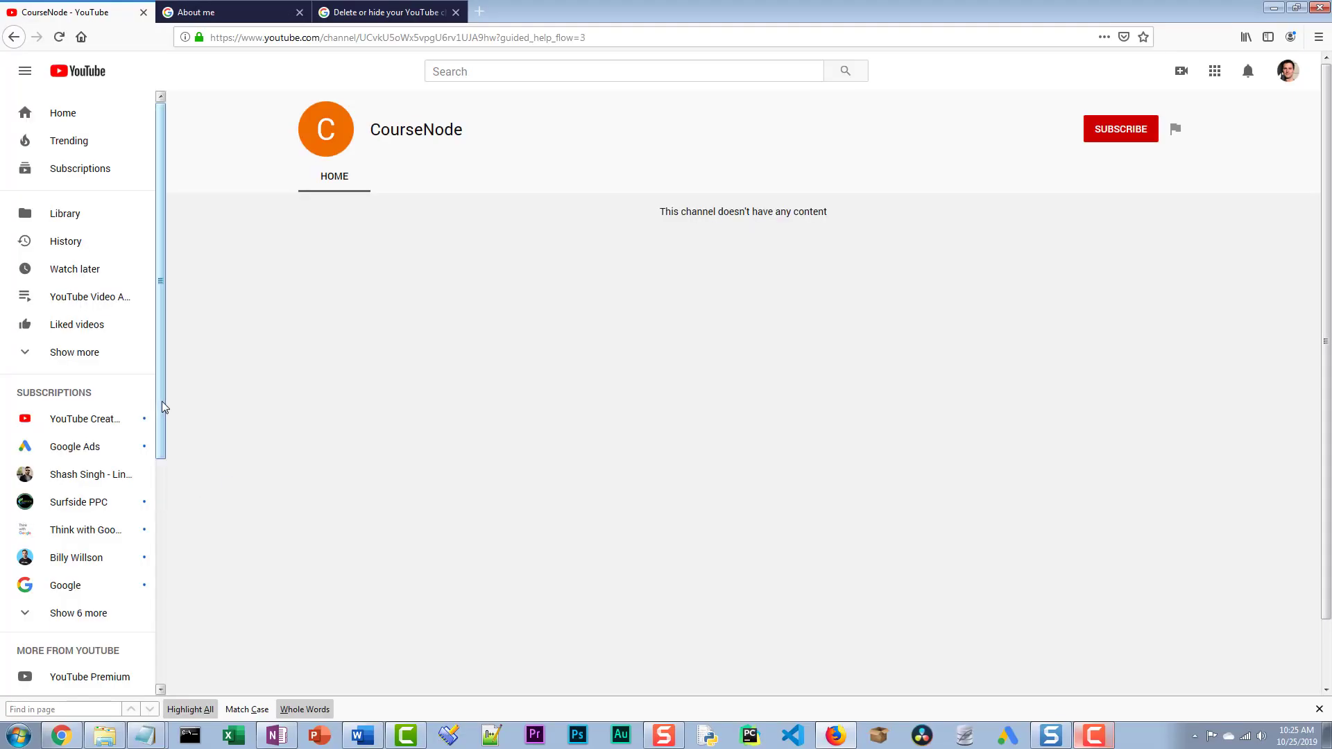
pyautogui.moveTo(163, 407); pyautogui.dragTo(178, 565)
pyautogui.scroll(-2, 89, 586)
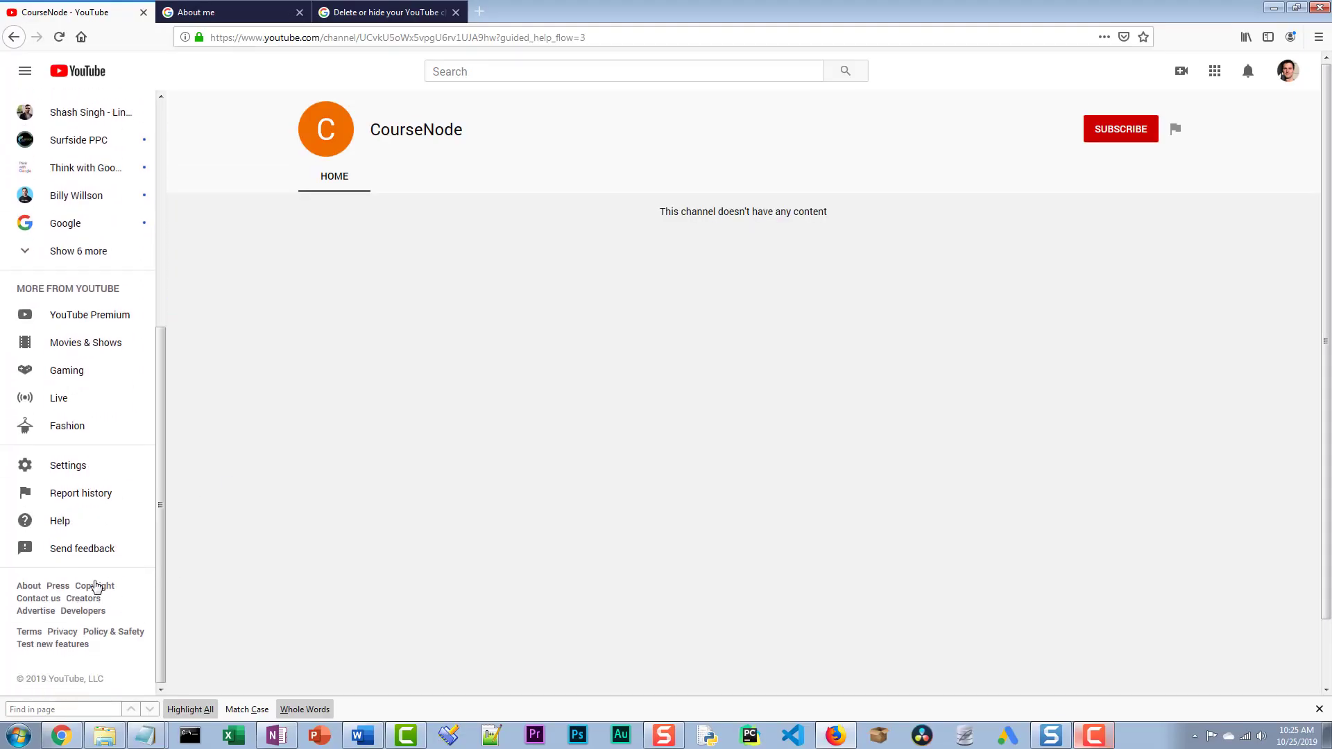
# Go to YouTube Settings and then its Advanced settings page.
pyautogui.click(102, 465)
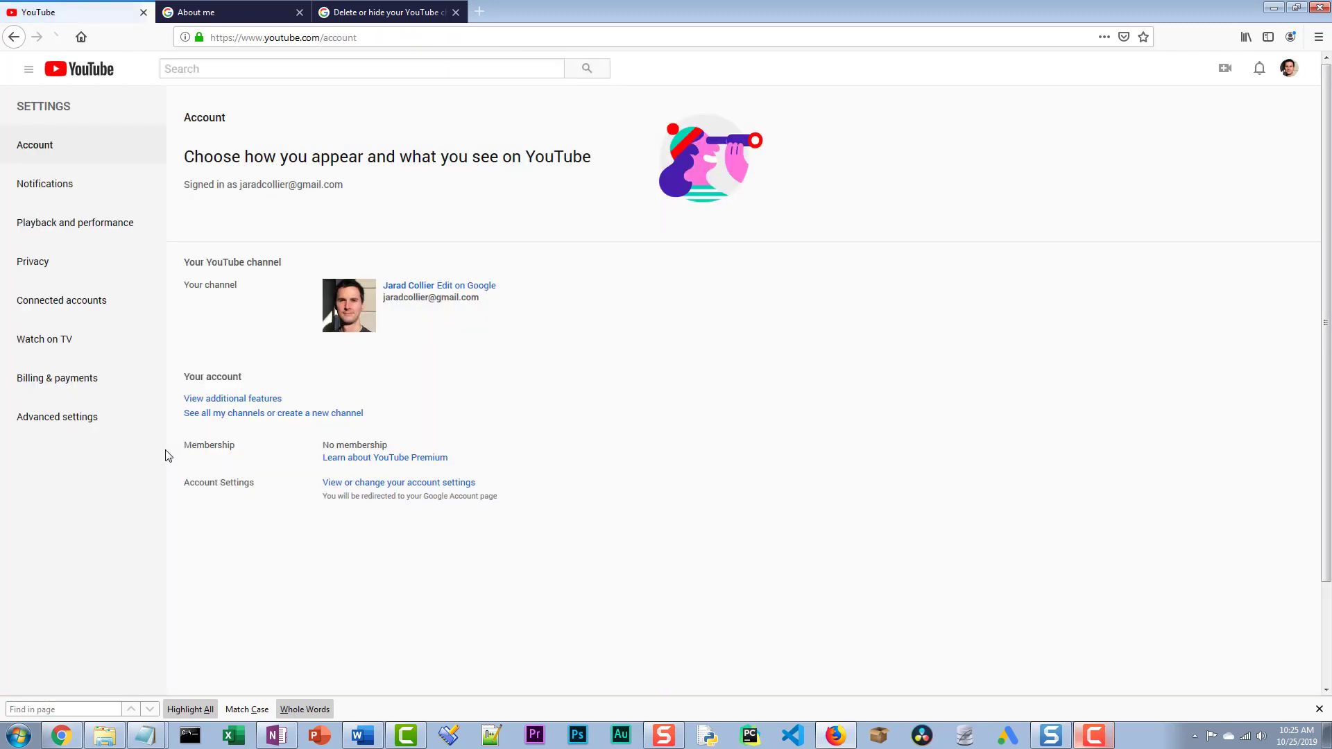
pyautogui.click(54, 418)
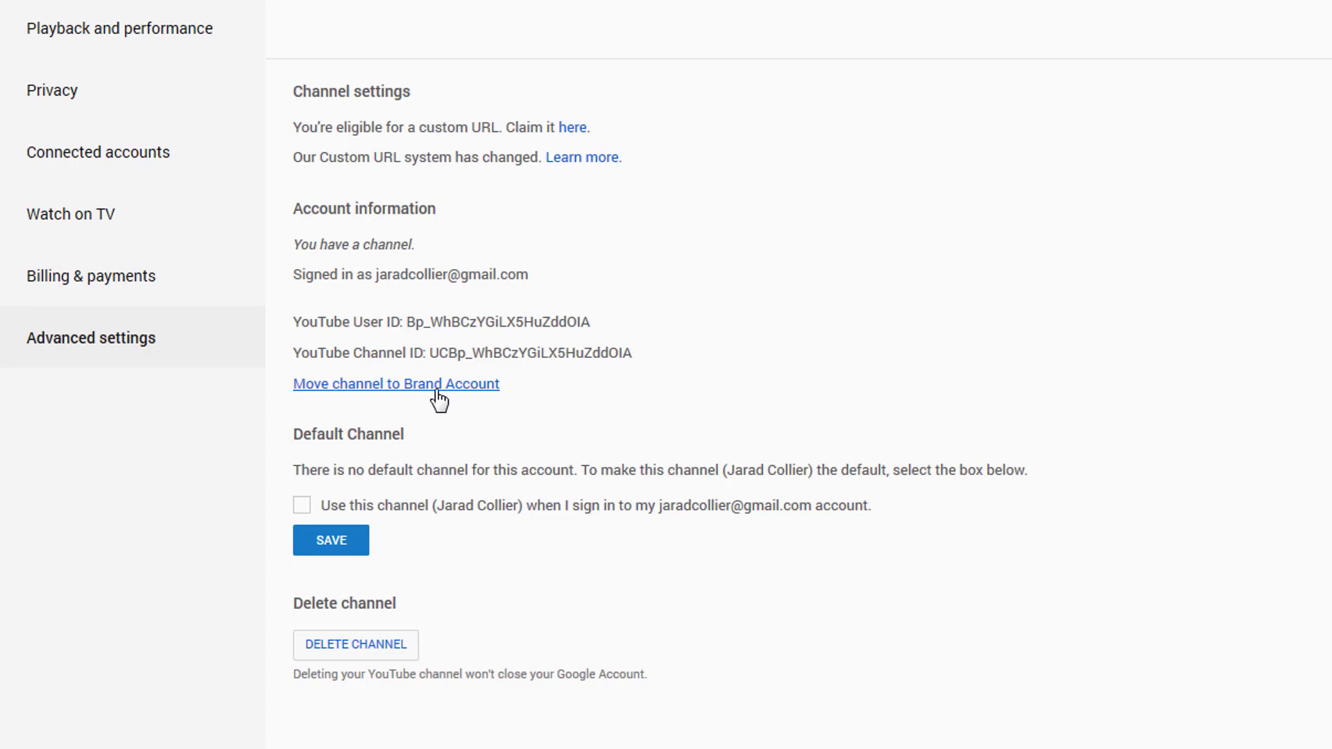
# Start moving the channel to a Brand Account and verify identity with the account password.
pyautogui.click(399, 386)
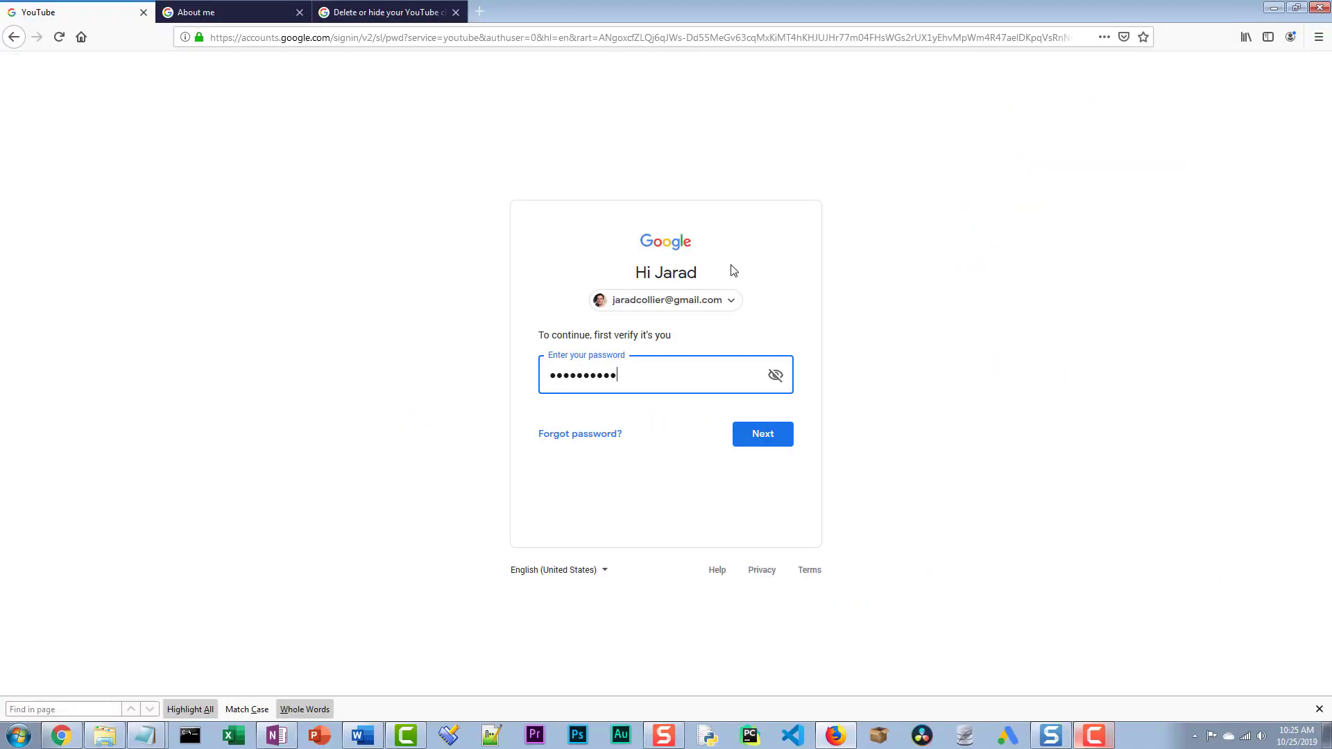
pyautogui.click(760, 433)
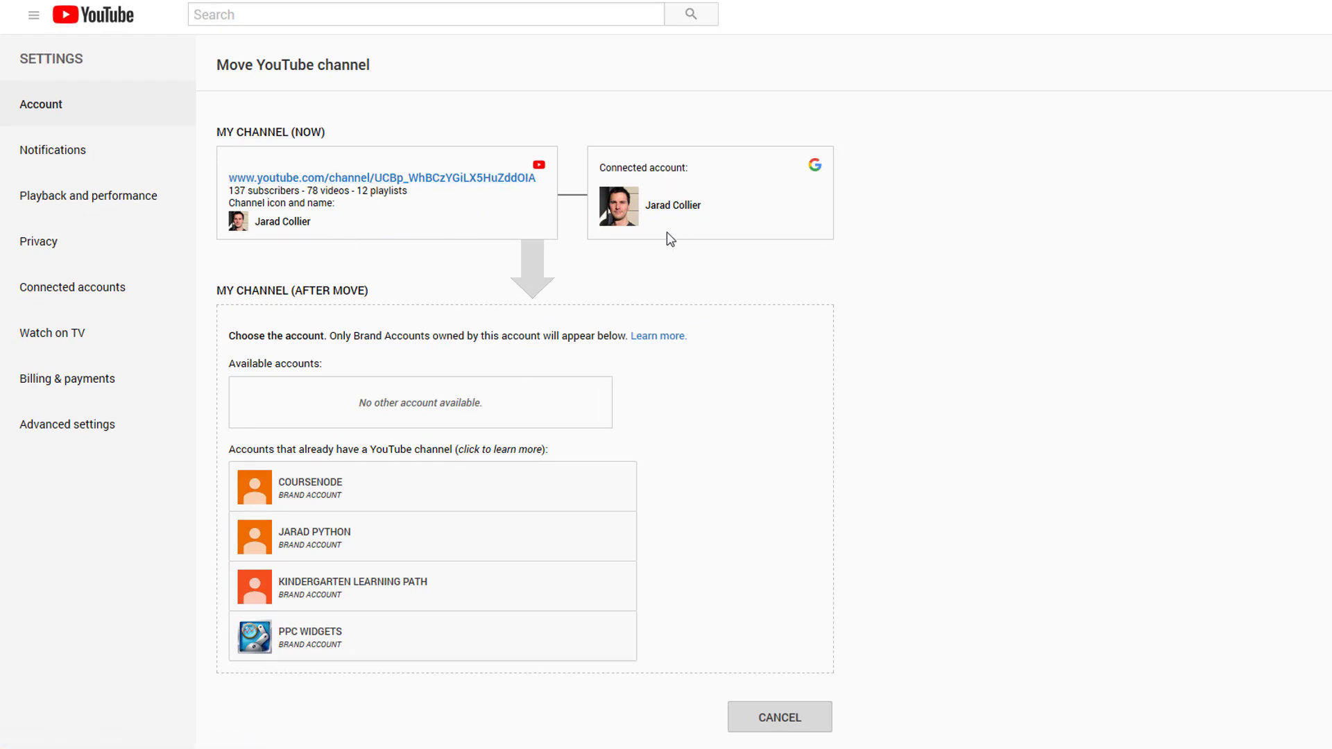
# Choose CourseNode as the destination and accept deleting its existing empty channel.
pyautogui.click(330, 491)
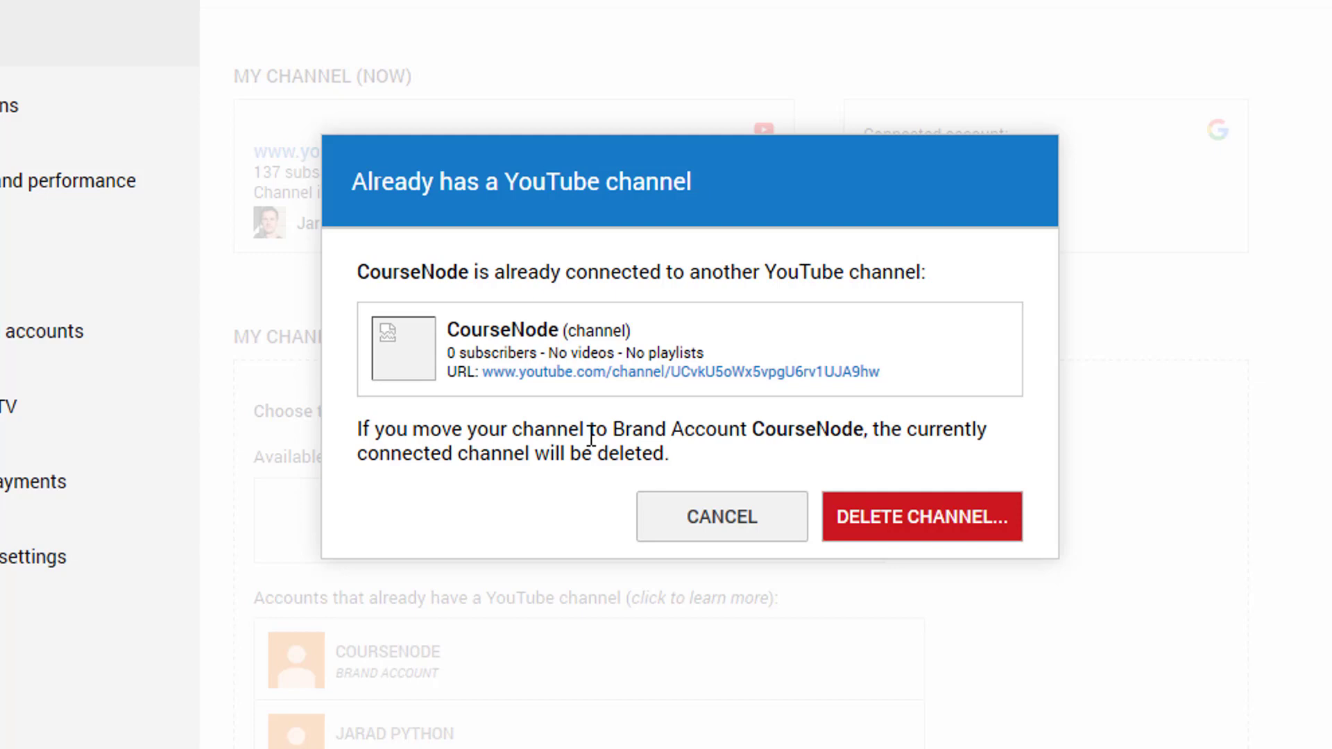
pyautogui.moveTo(684, 444); pyautogui.dragTo(632, 424)
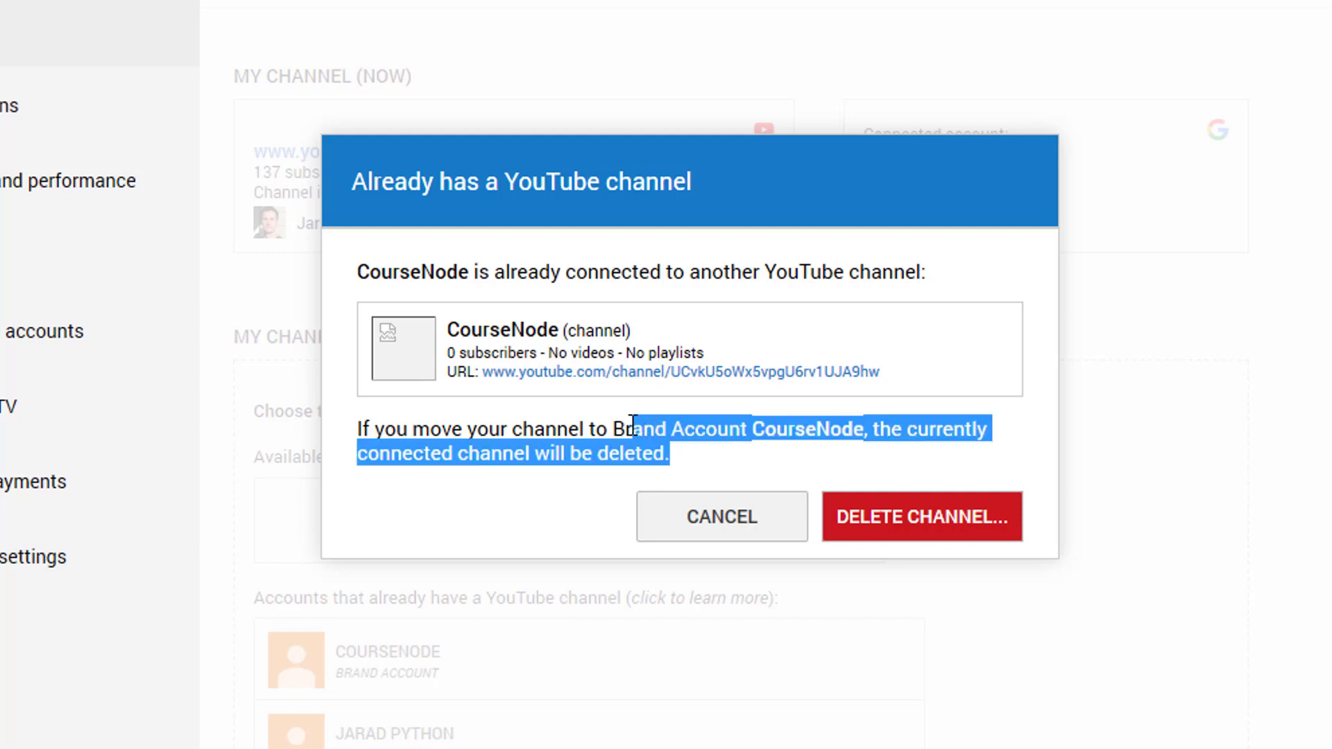
pyautogui.click(624, 431)
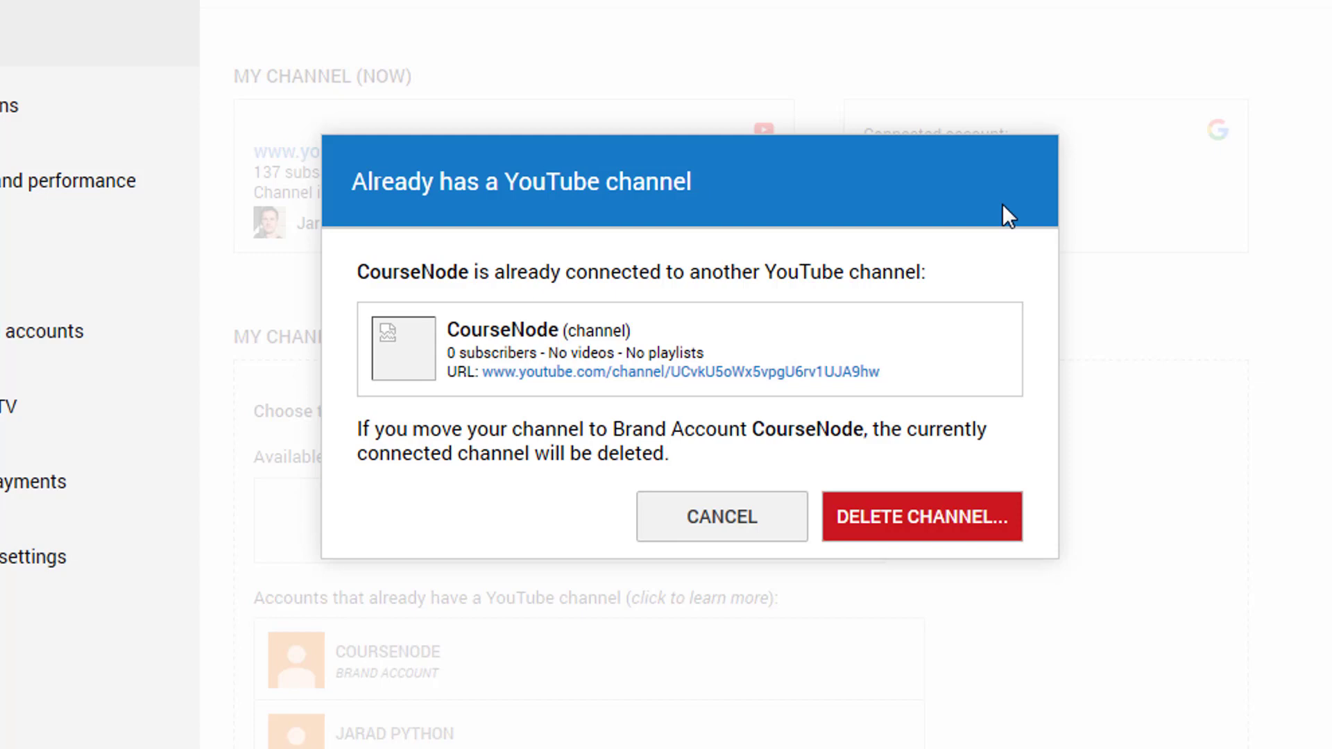
pyautogui.doubleClick(588, 332)
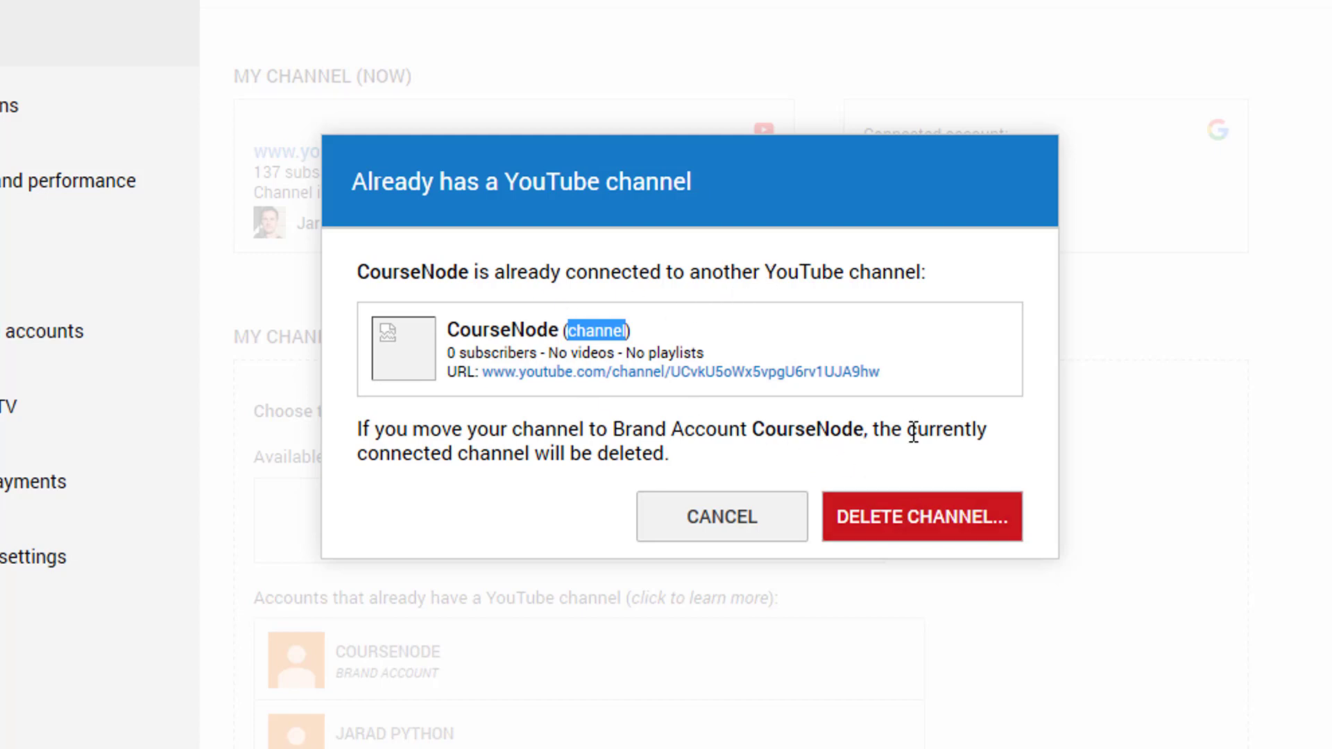
pyautogui.click(913, 530)
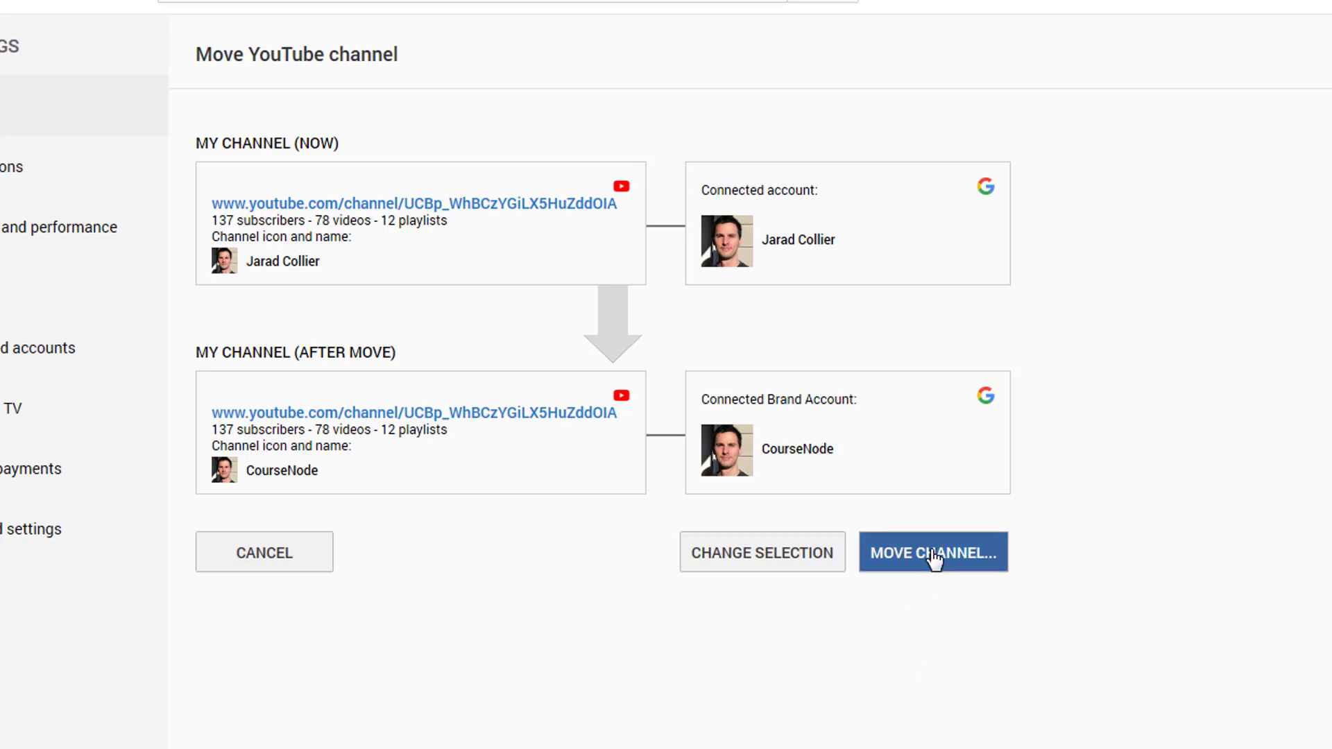
# Start the channel move to CourseNode, bringing up the 'Are you sure' confirmation.
pyautogui.click(932, 555)
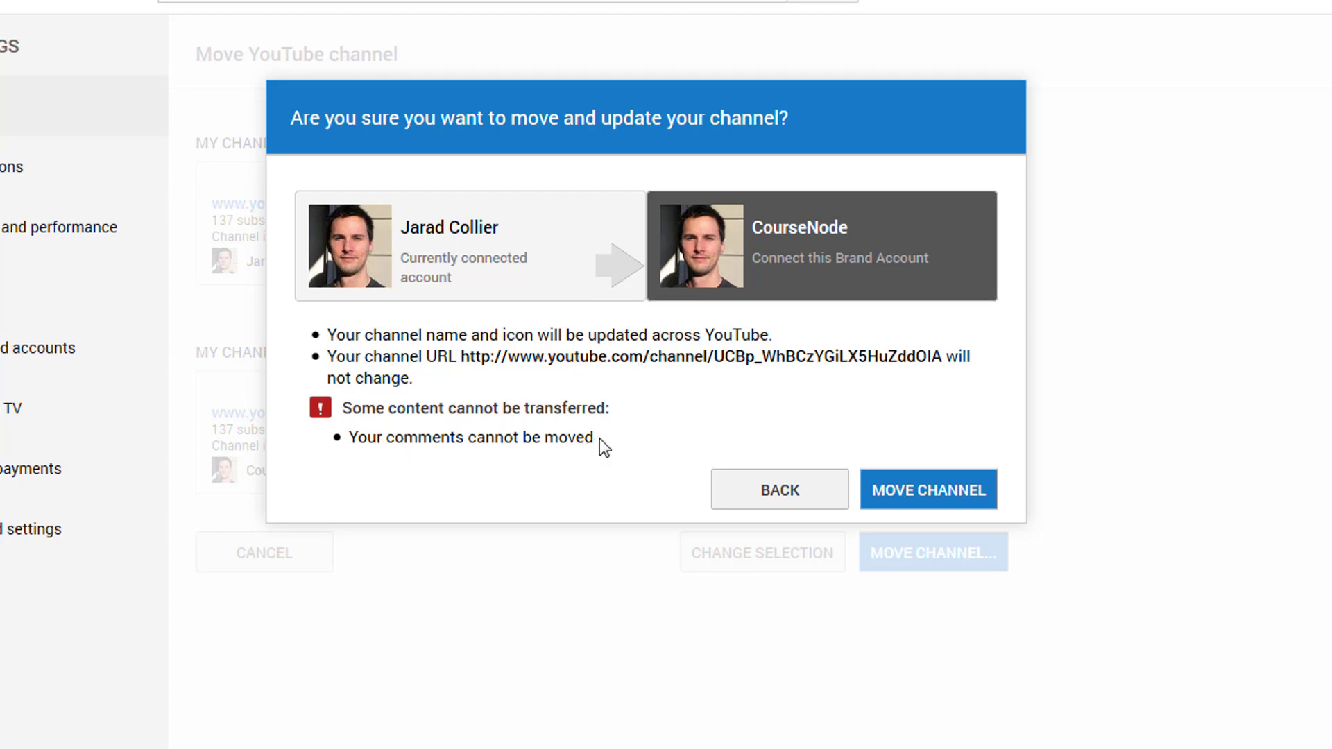
# Confirm moving the channel to CourseNode's Brand Account and dismiss the success notice.
pyautogui.moveTo(599, 438); pyautogui.dragTo(445, 445)
pyautogui.click(441, 445)
pyautogui.click(928, 492)
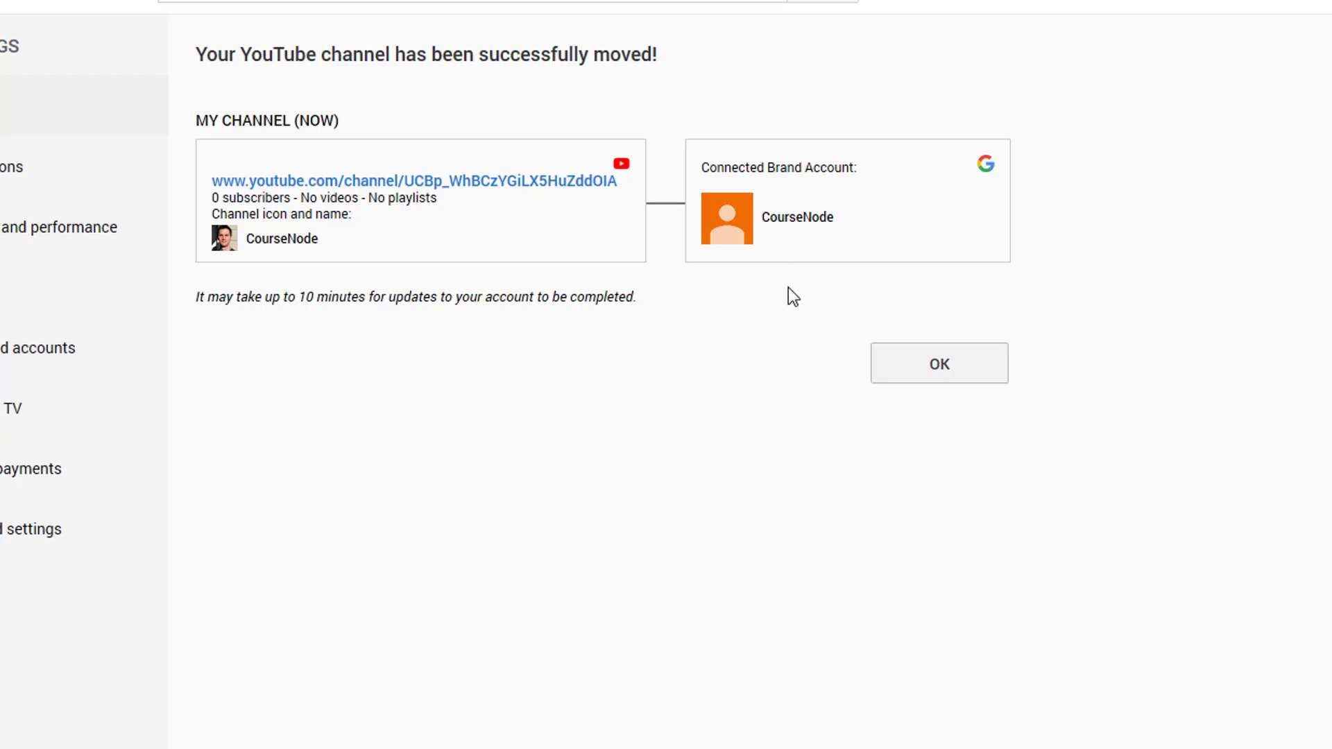
pyautogui.click(939, 366)
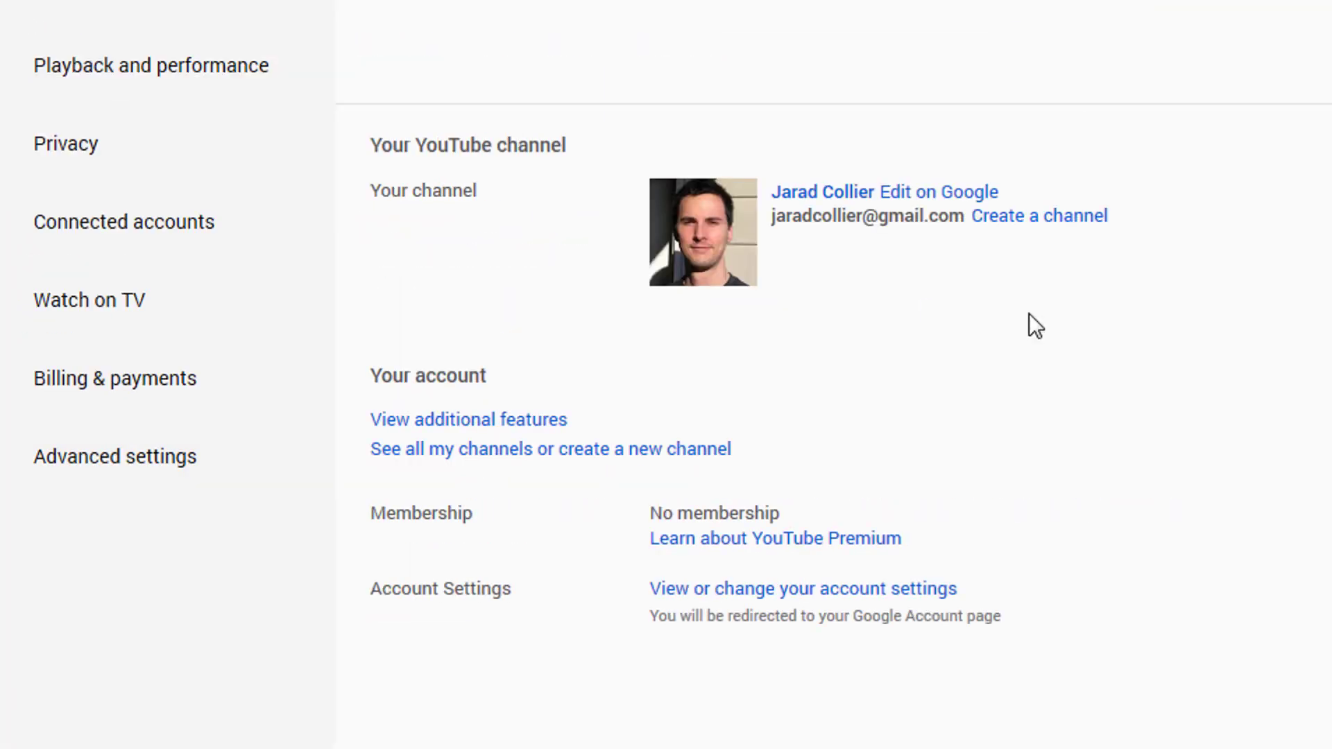
# Open the list of all channels, then cancel creating a new channel for the personal account.
pyautogui.click(505, 458)
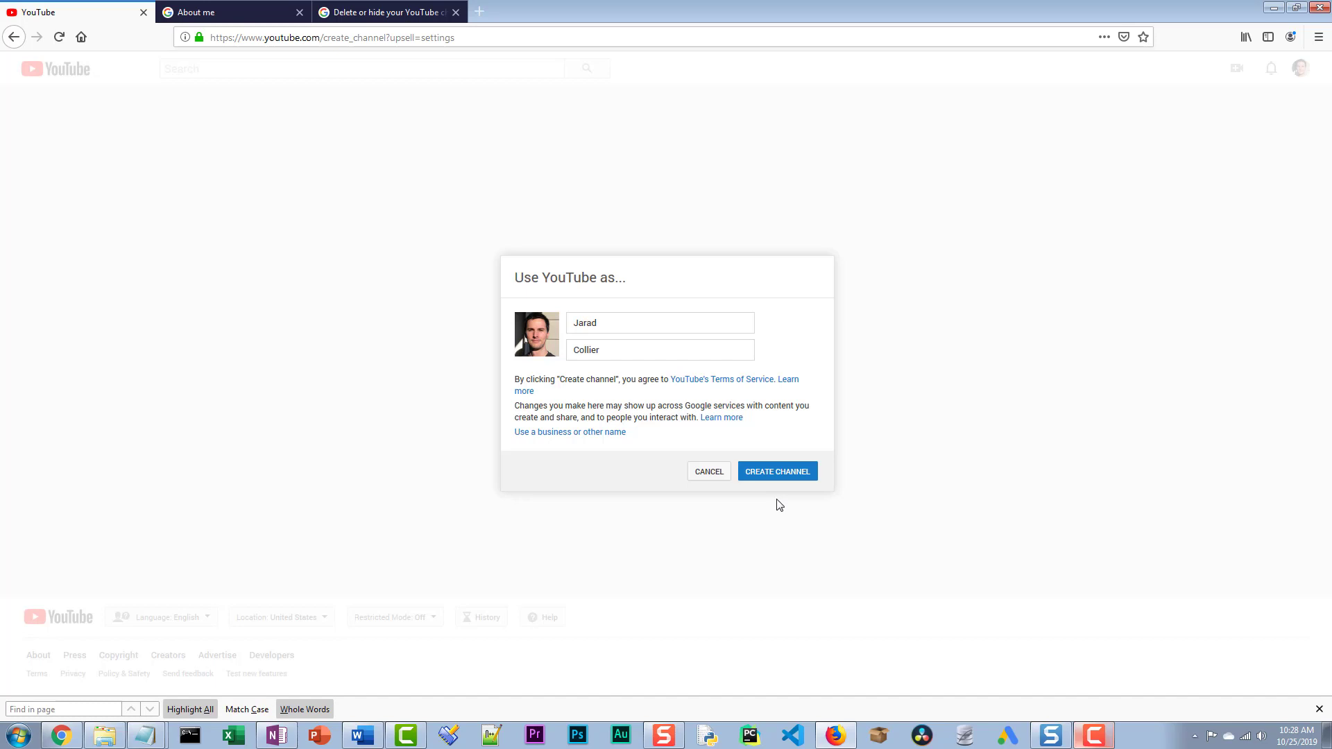
pyautogui.click(725, 474)
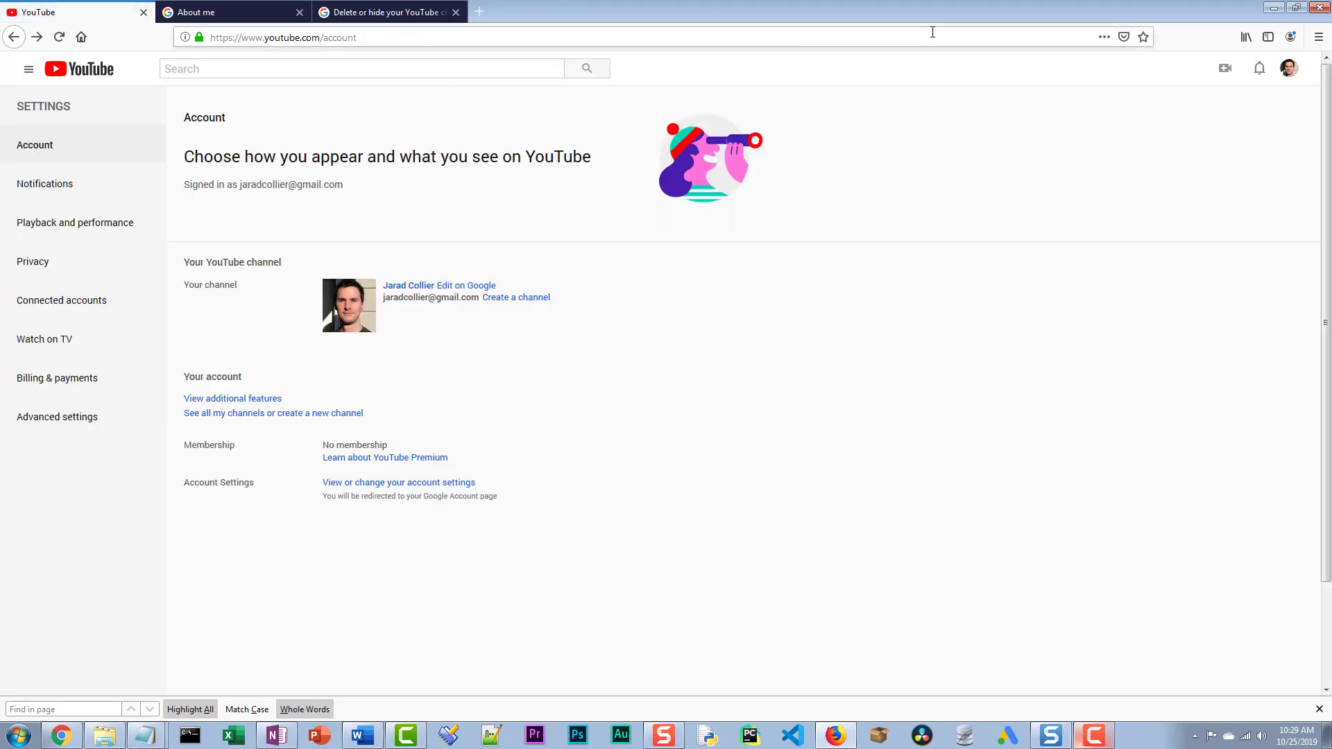
# Switch to another Brand Account channel from the account menu and scroll through its page.
pyautogui.click(1288, 68)
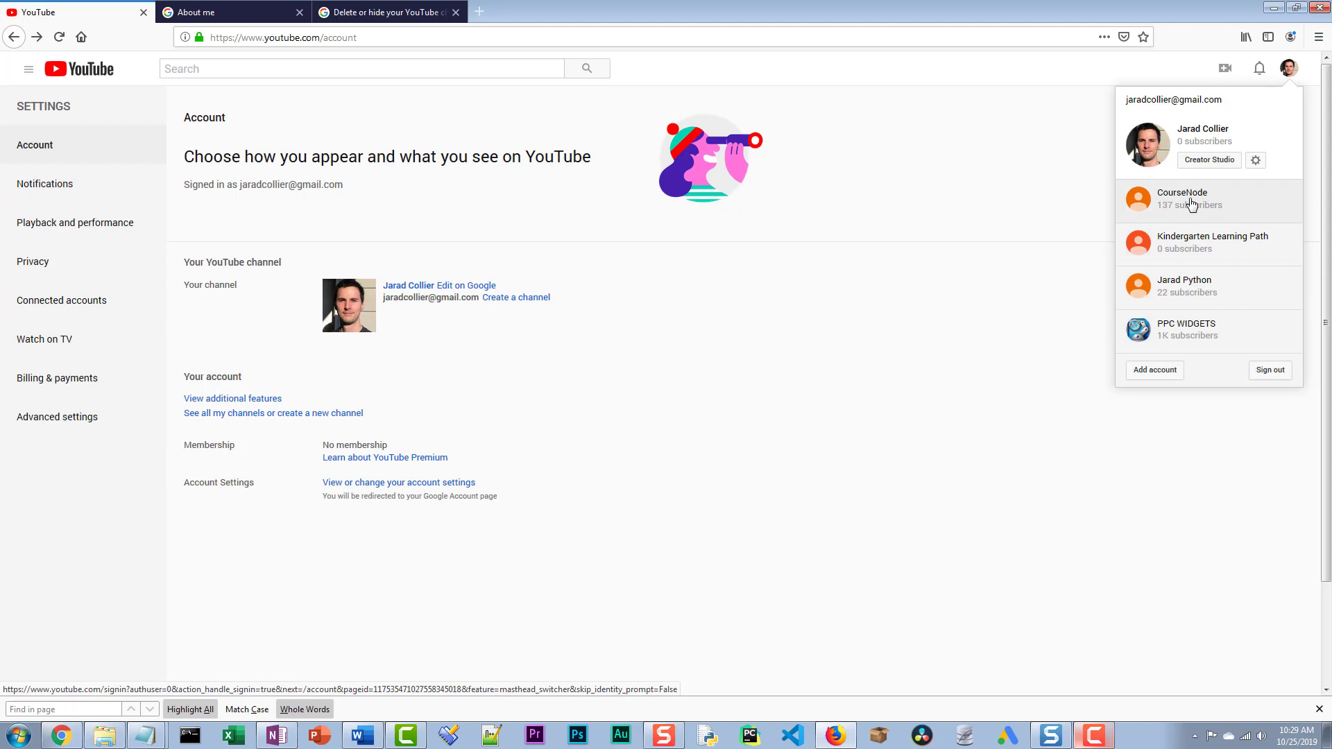
pyautogui.click(1201, 293)
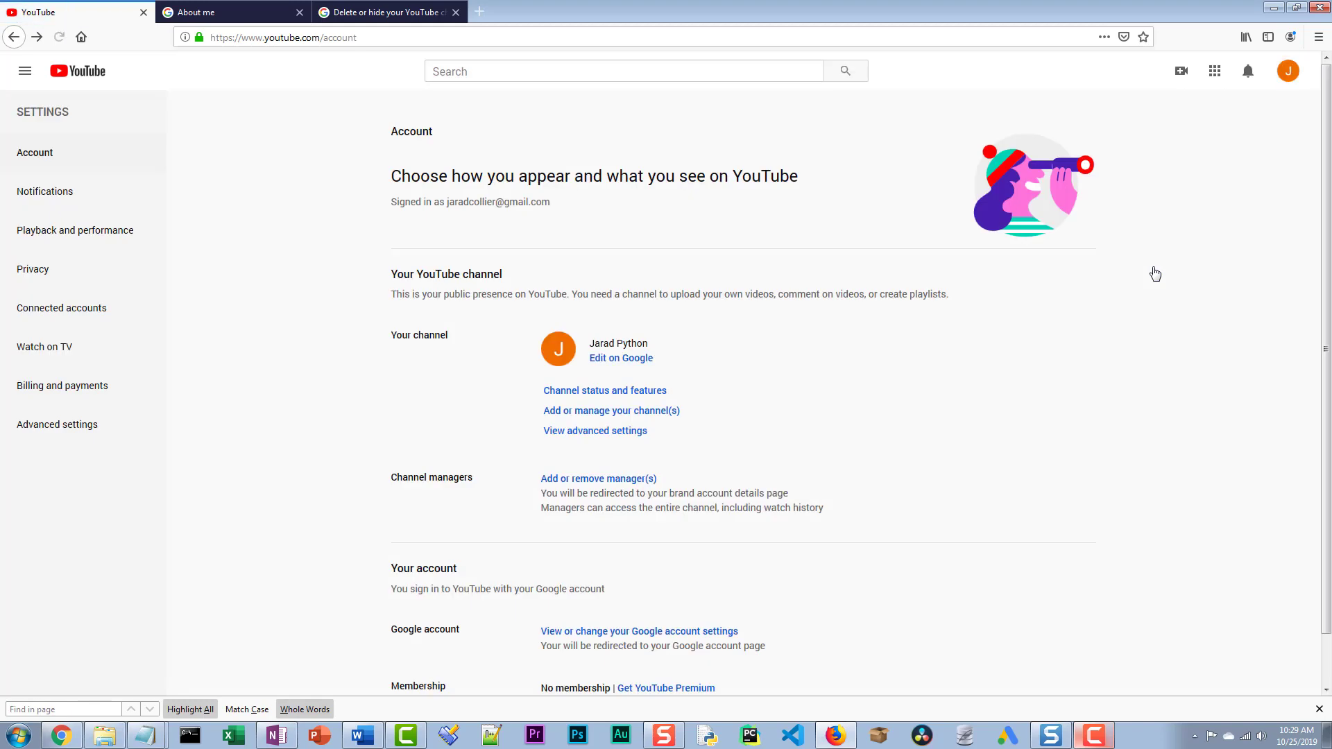
pyautogui.scroll(-1, 523, 292)
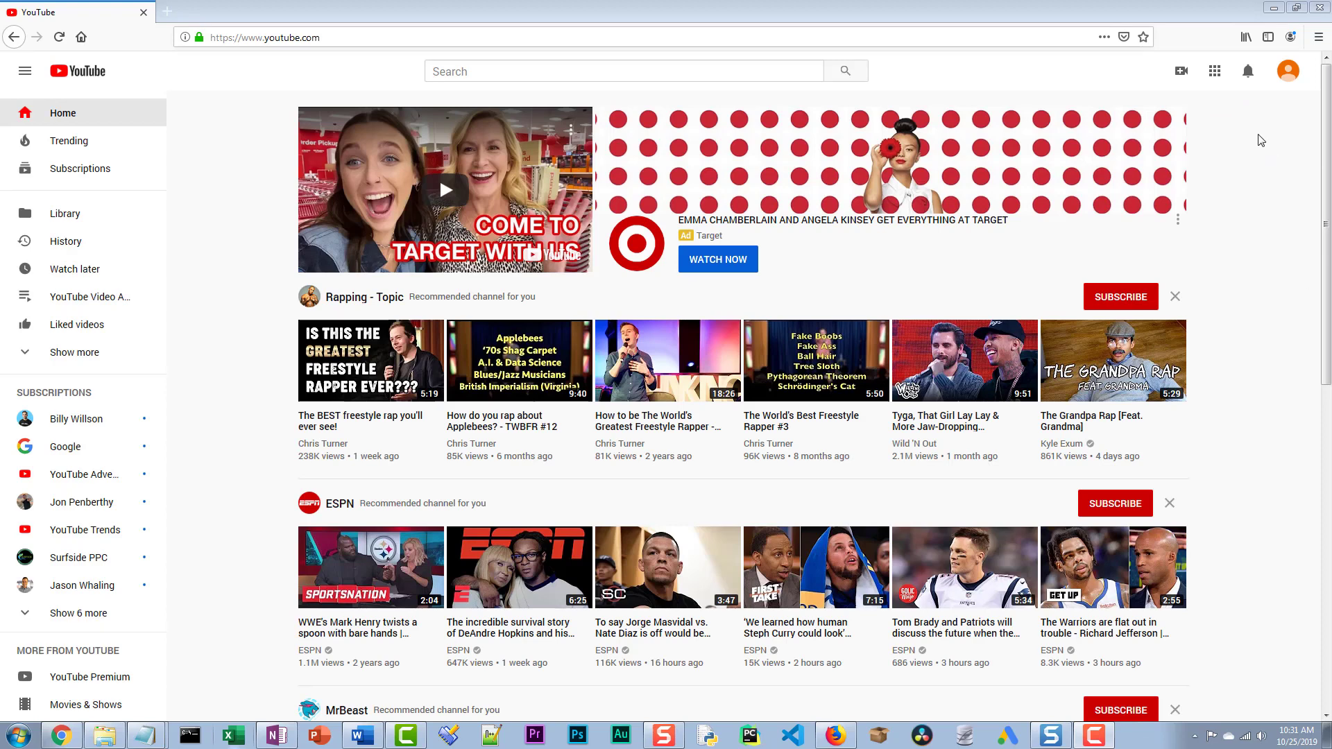
# List the accounts: CourseNode is active with 137 subscribers; the personal account has no channel.
pyautogui.click(1290, 72)
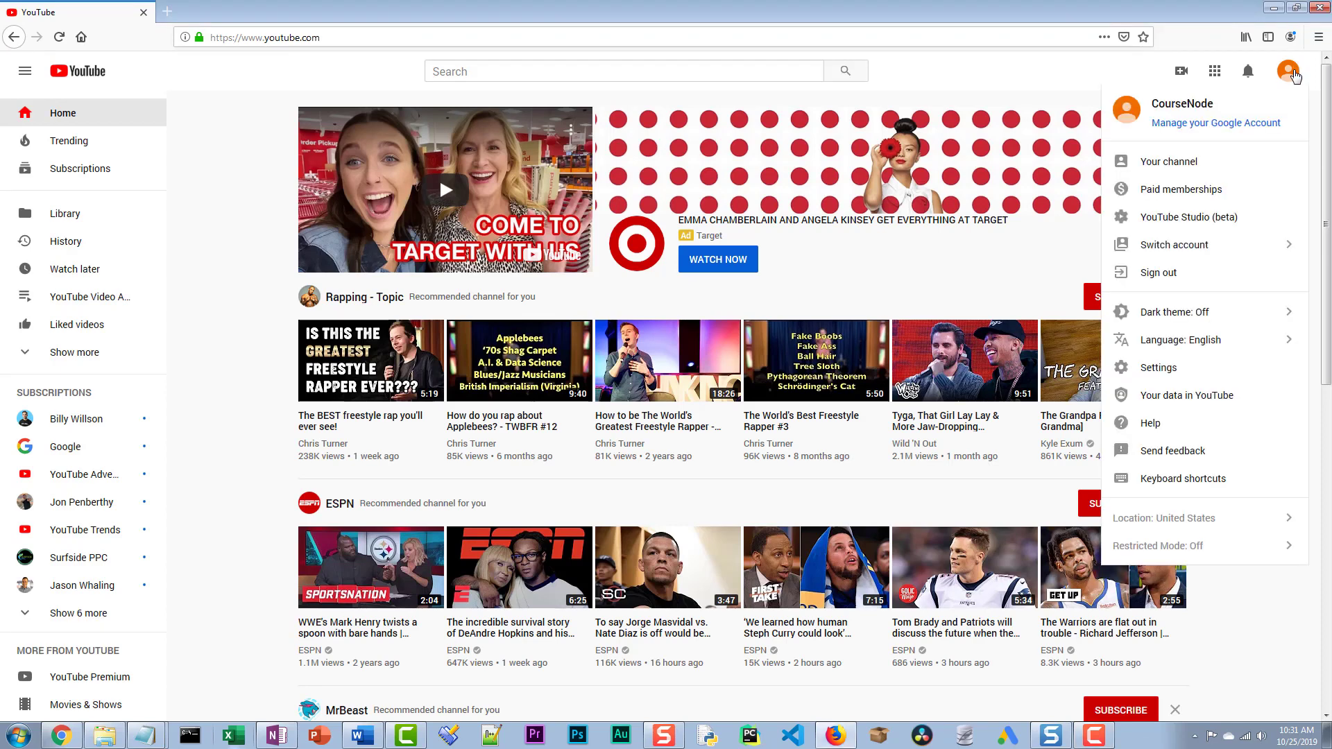
pyautogui.doubleClick(1204, 103)
pyautogui.click(1216, 104)
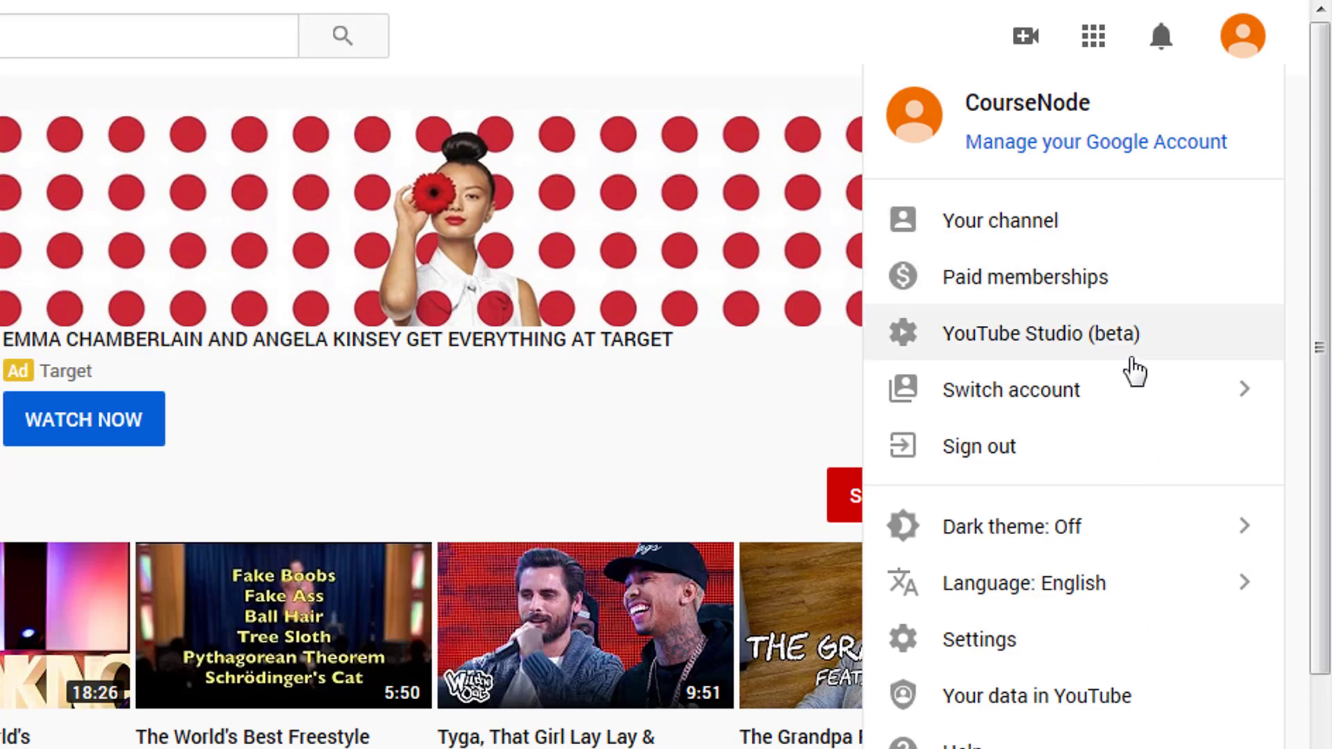
pyautogui.click(1137, 383)
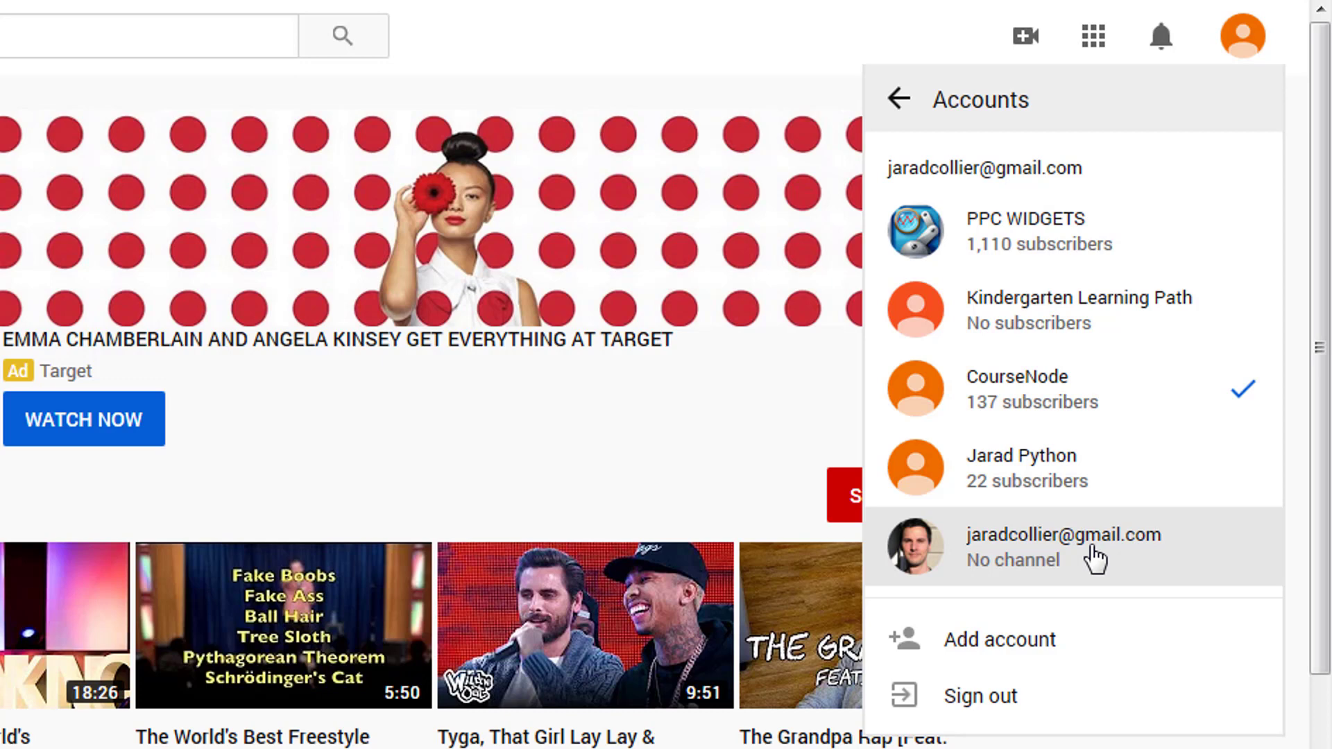
# Stay on CourseNode and browse its channel page's moved uploads, featured video and PPC Campaign Generator playlist.
pyautogui.click(1076, 399)
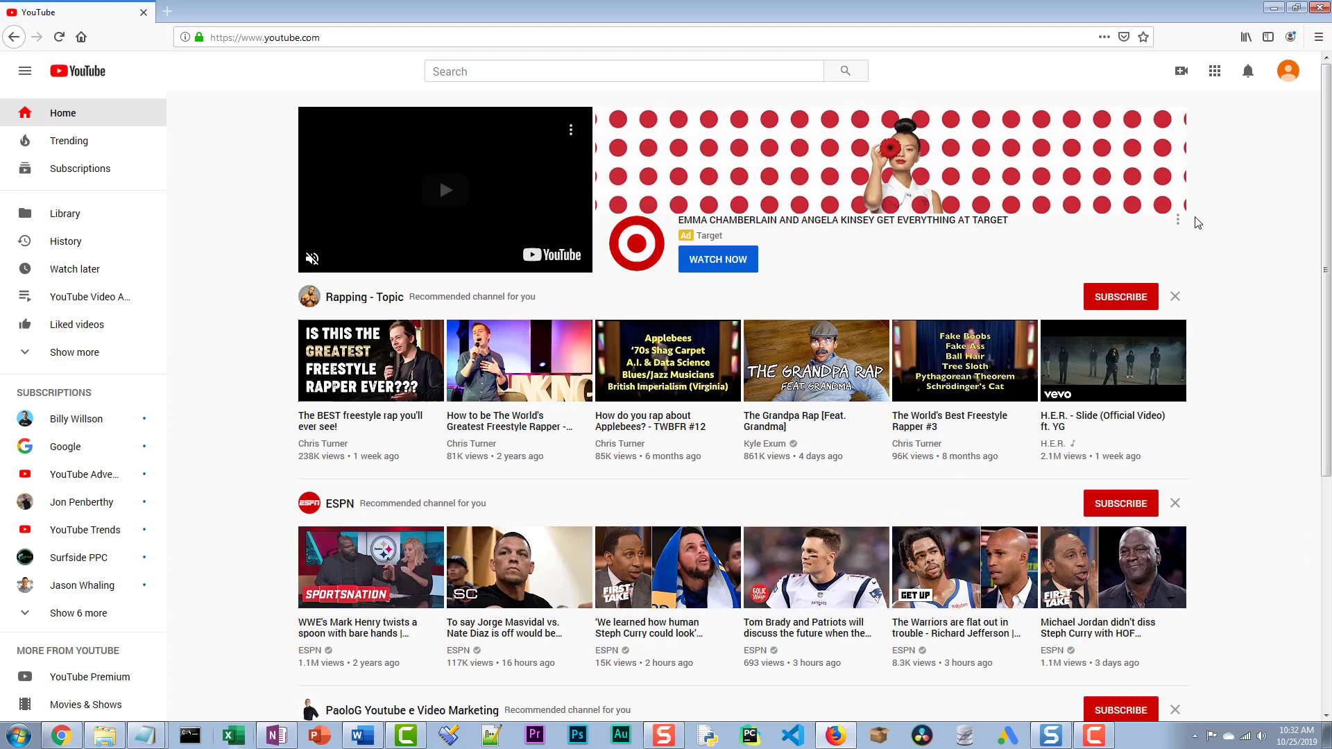
pyautogui.click(1288, 71)
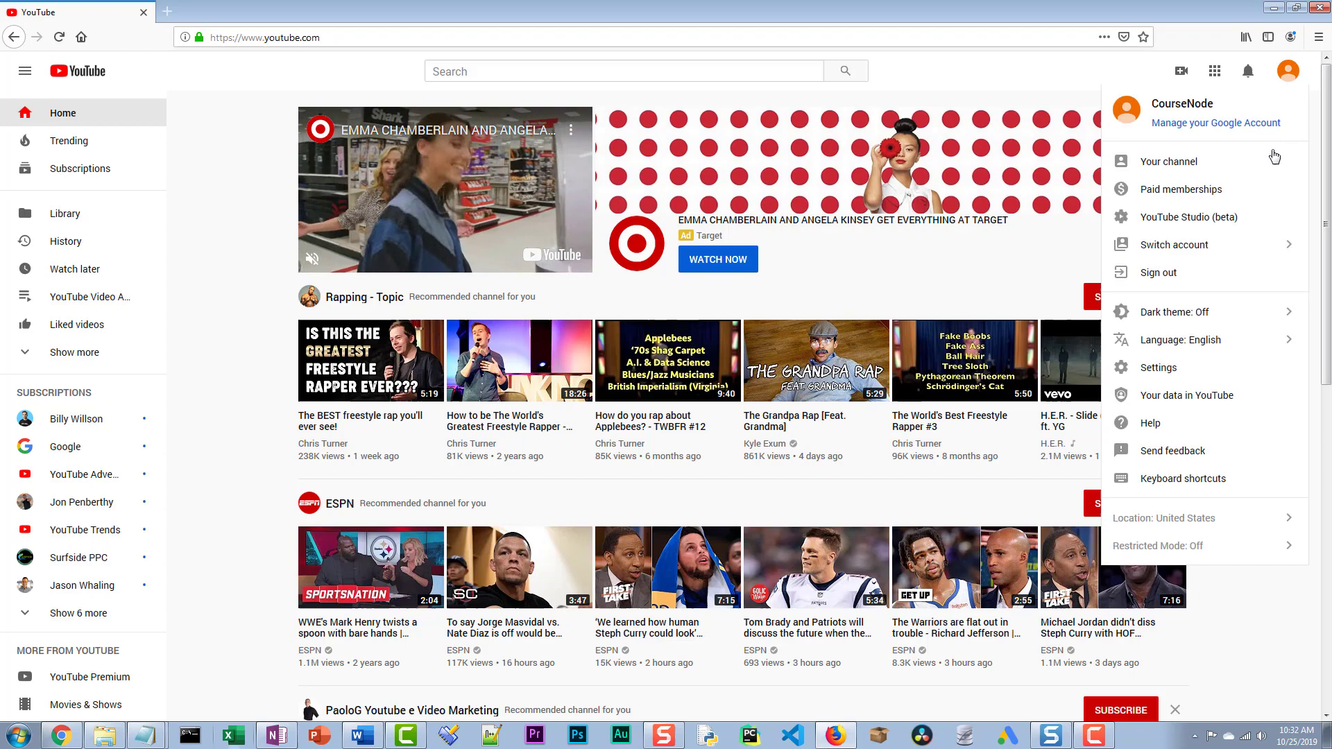
pyautogui.click(1189, 161)
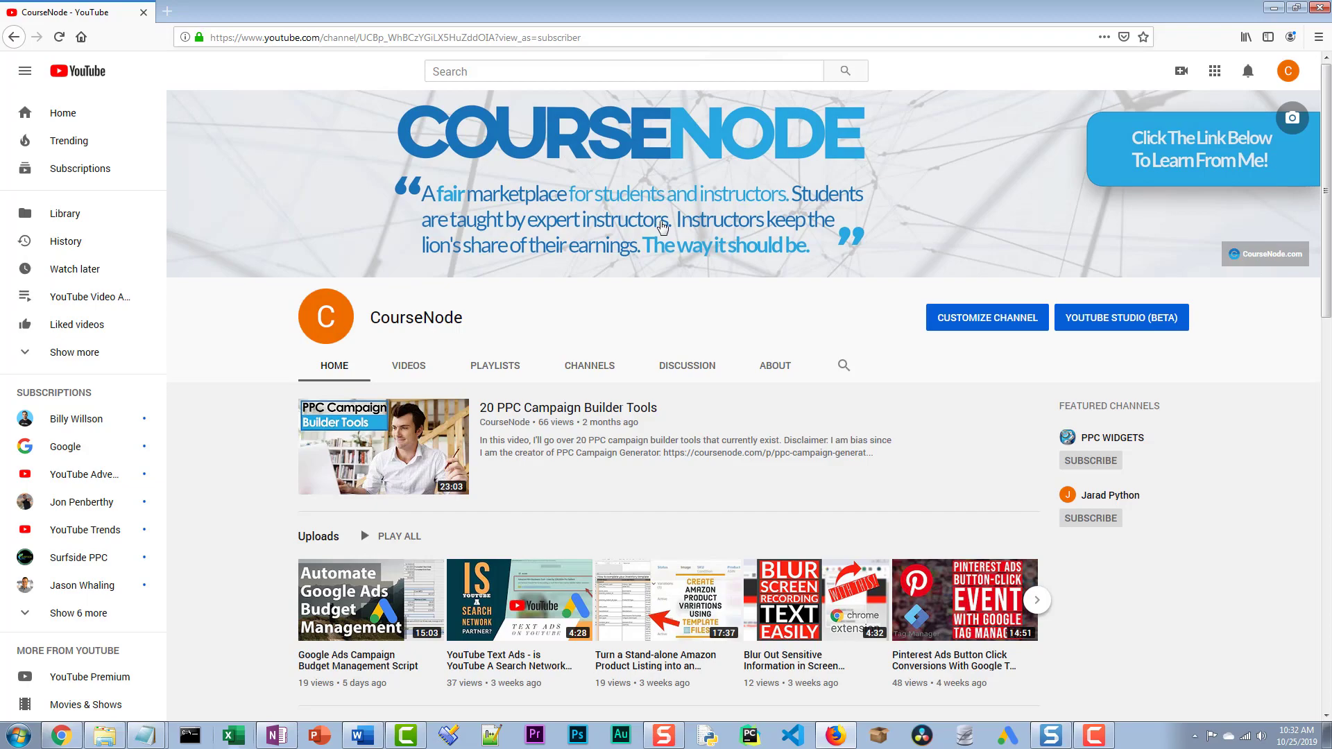
pyautogui.scroll(-3, 631, 427)
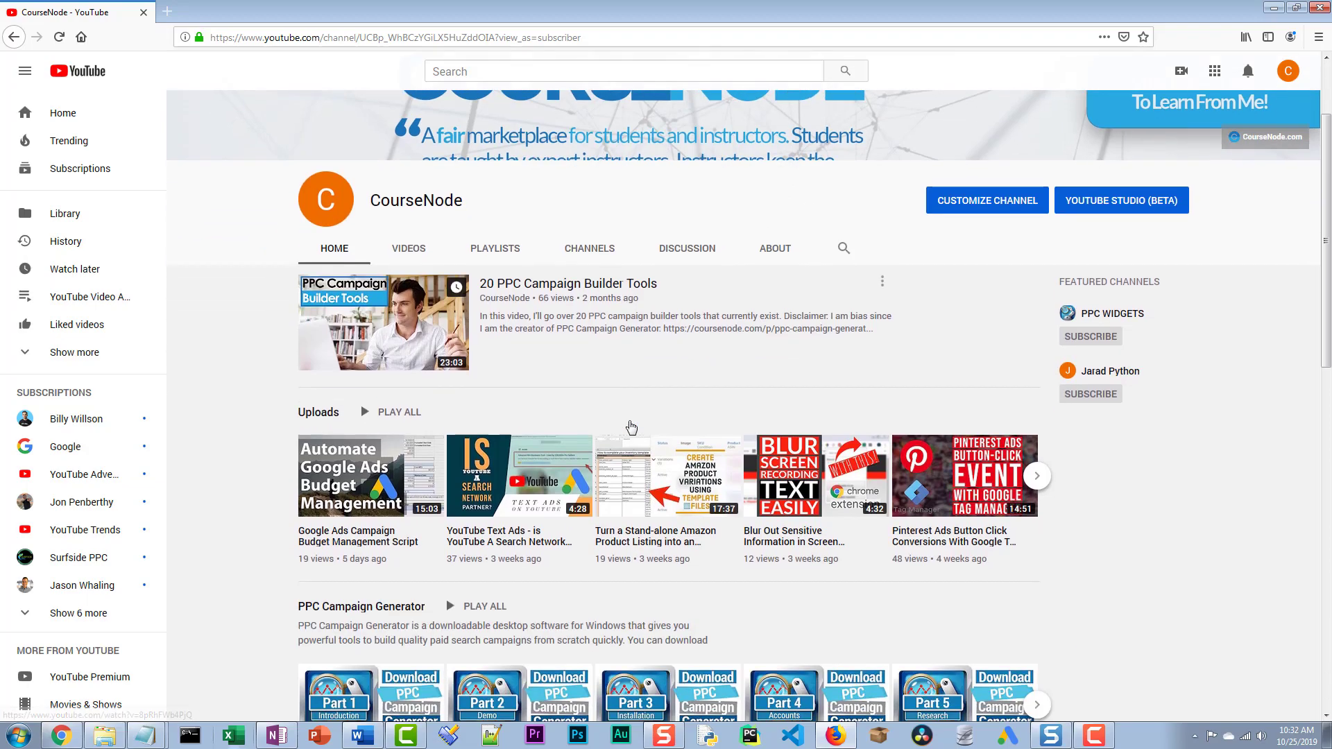
pyautogui.scroll(-20, 631, 426)
pyautogui.scroll(20, 635, 425)
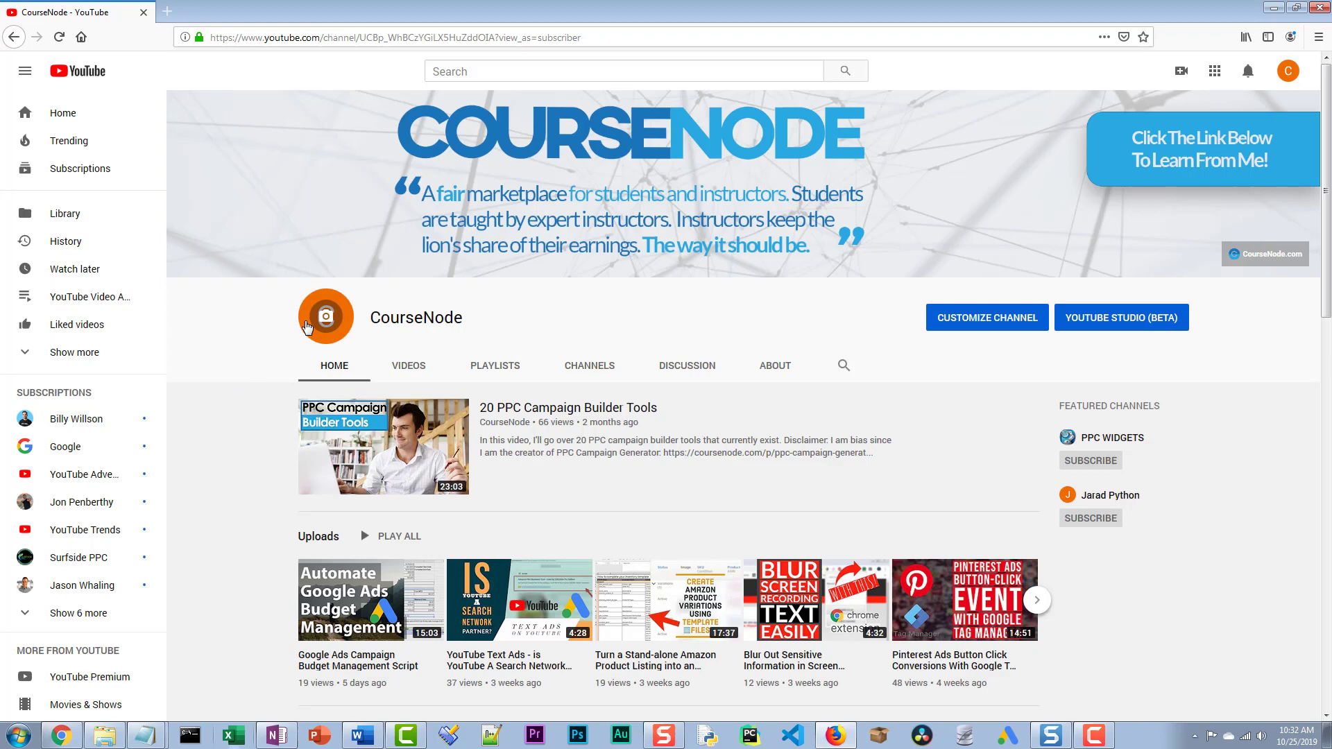
pyautogui.click(1289, 72)
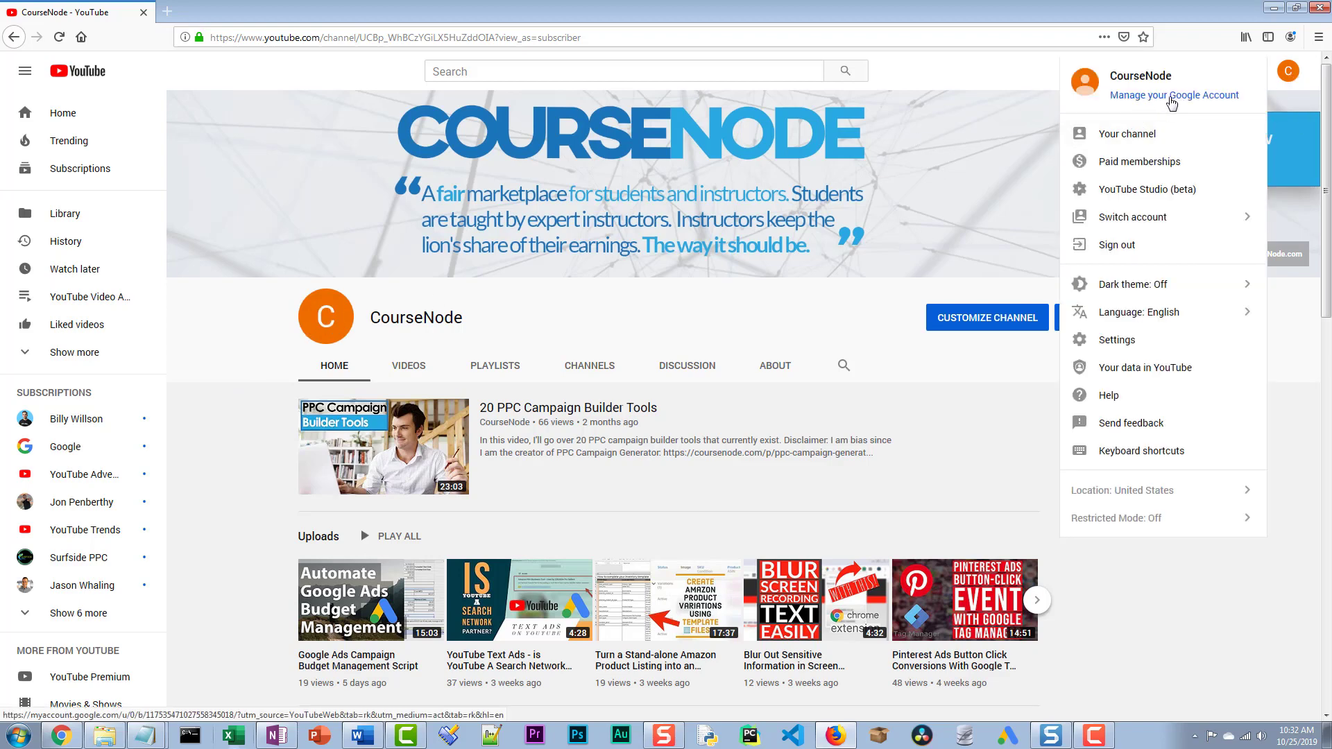
# Open CourseNode's Google Account Personal info, try editing the name, then go back.
pyautogui.click(1145, 100)
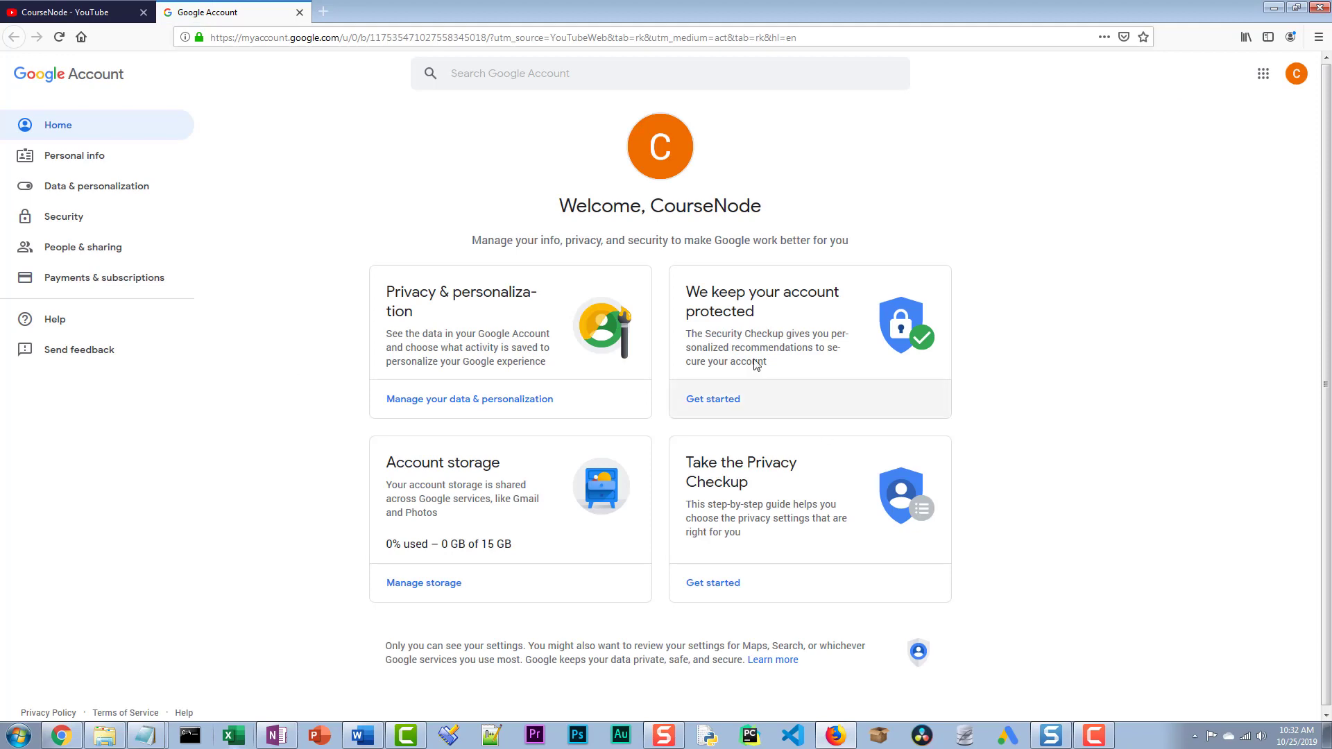
pyautogui.click(73, 164)
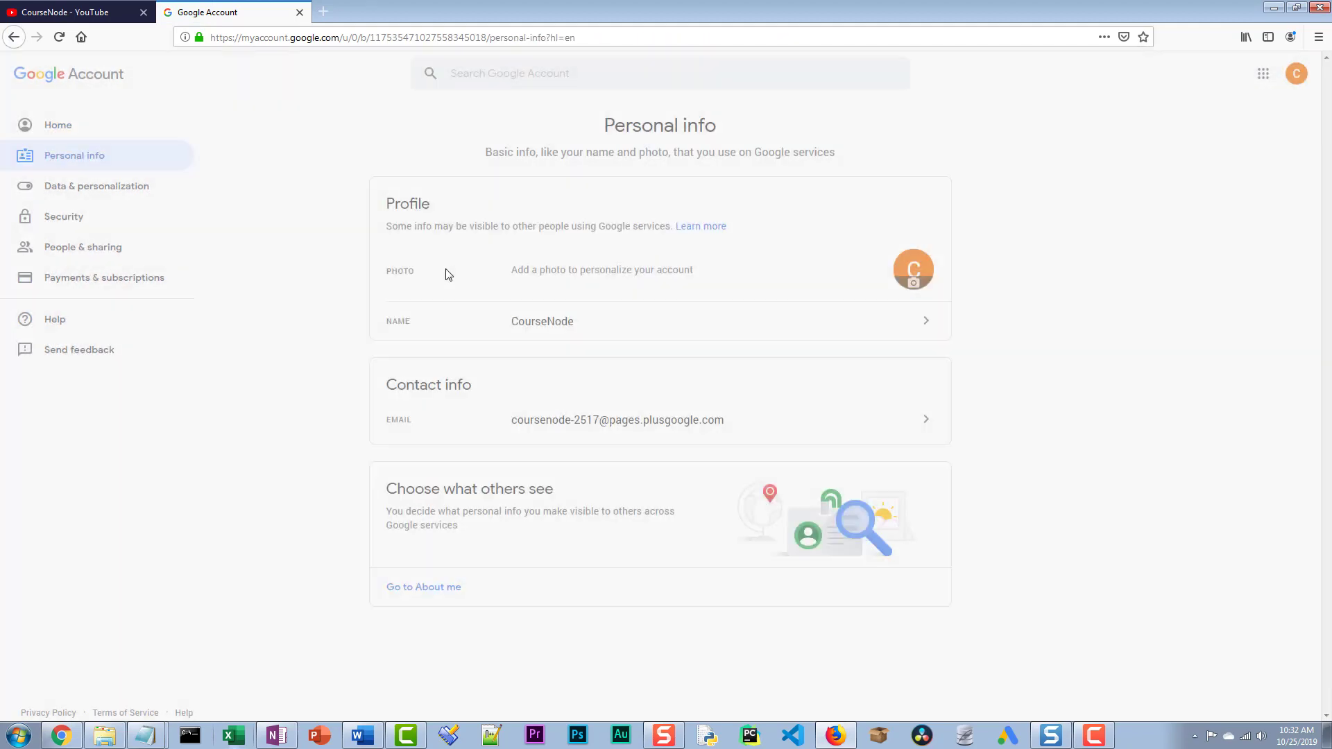
pyautogui.click(912, 324)
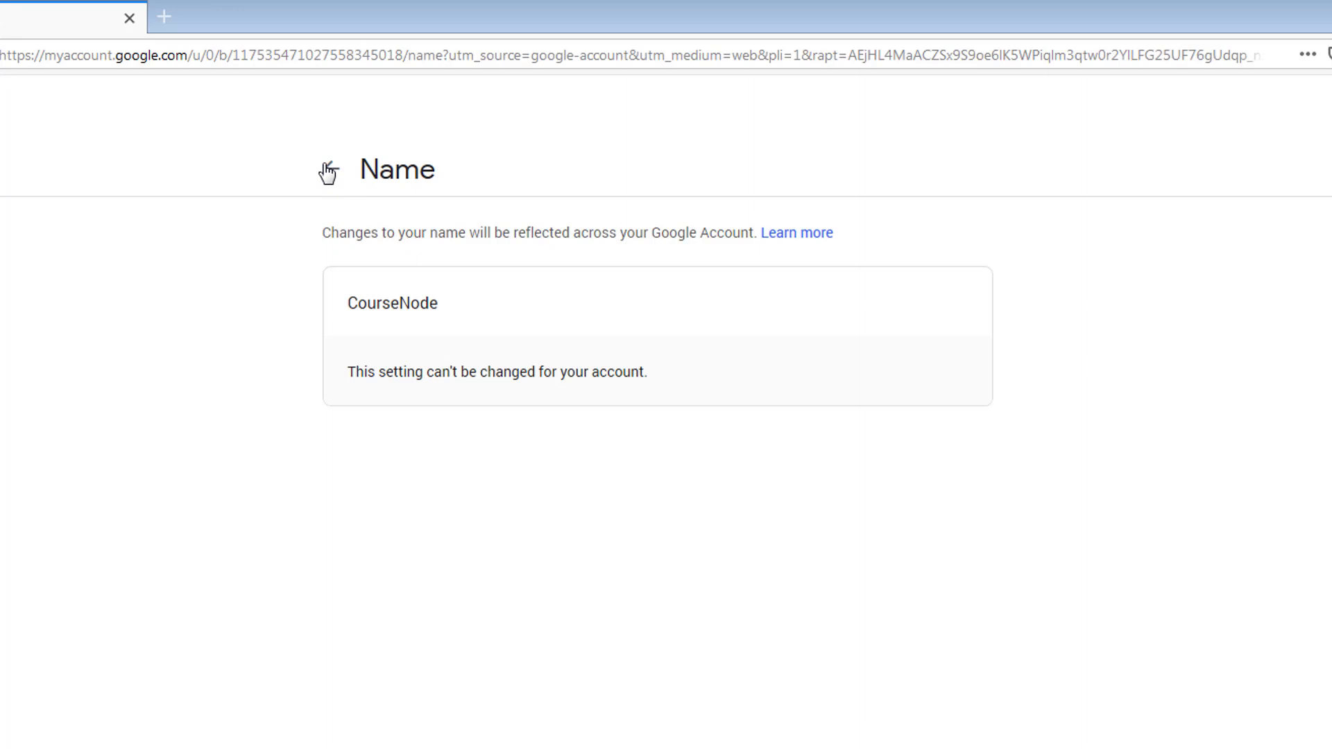
pyautogui.click(328, 172)
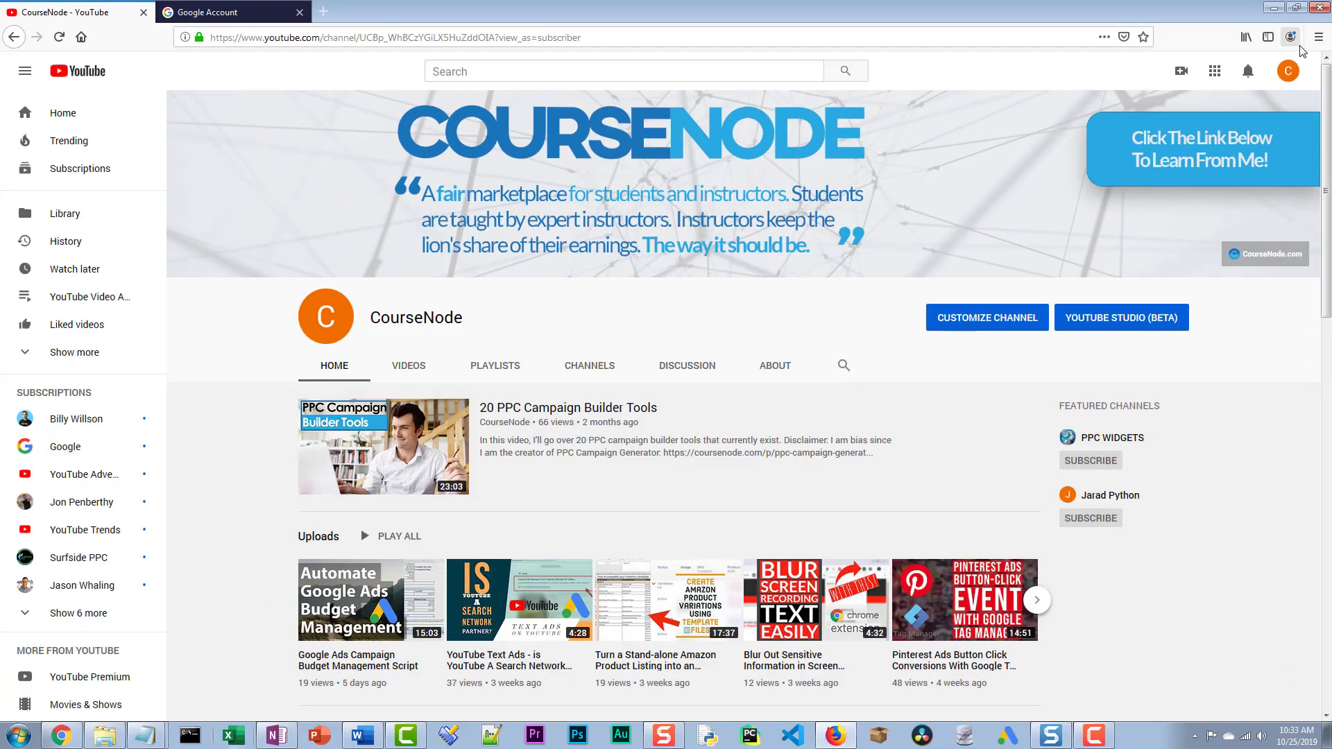
# Open the personal account's Personal info and cancel out of the name editor without changes.
pyautogui.click(1288, 71)
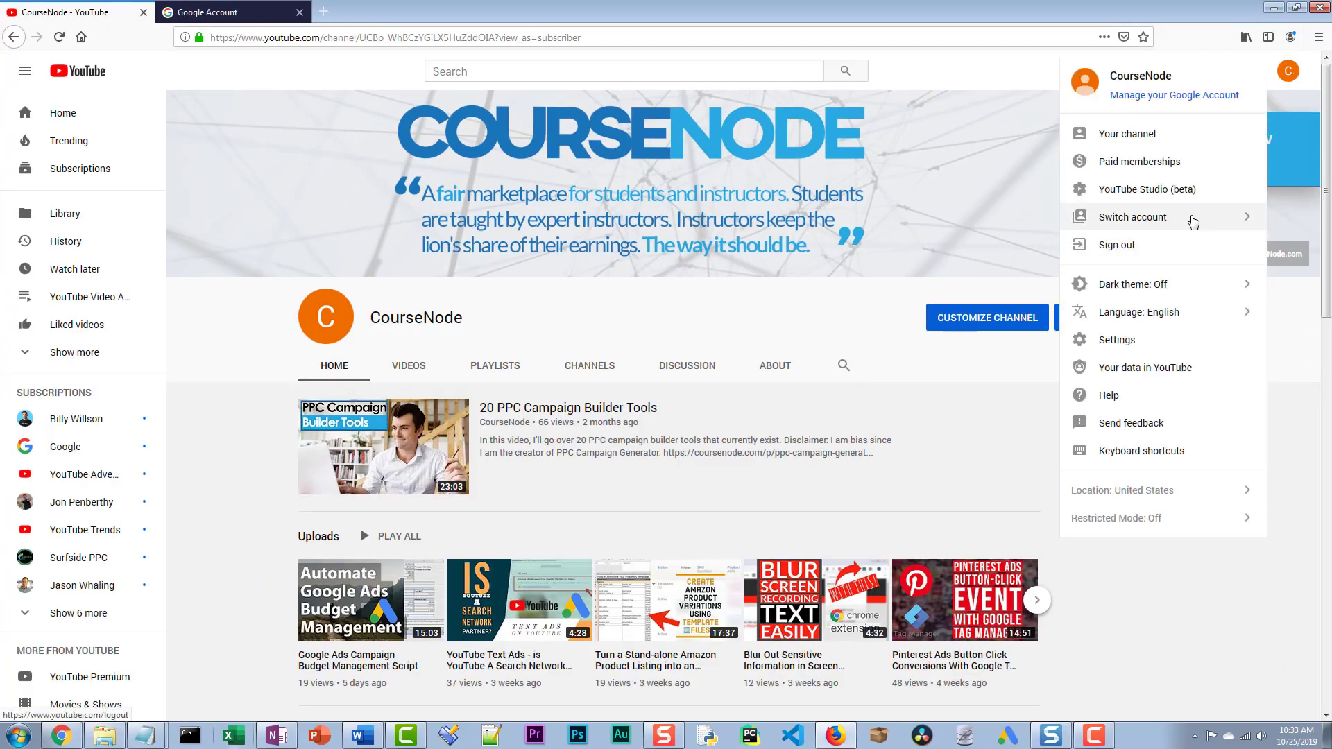
pyautogui.click(1129, 216)
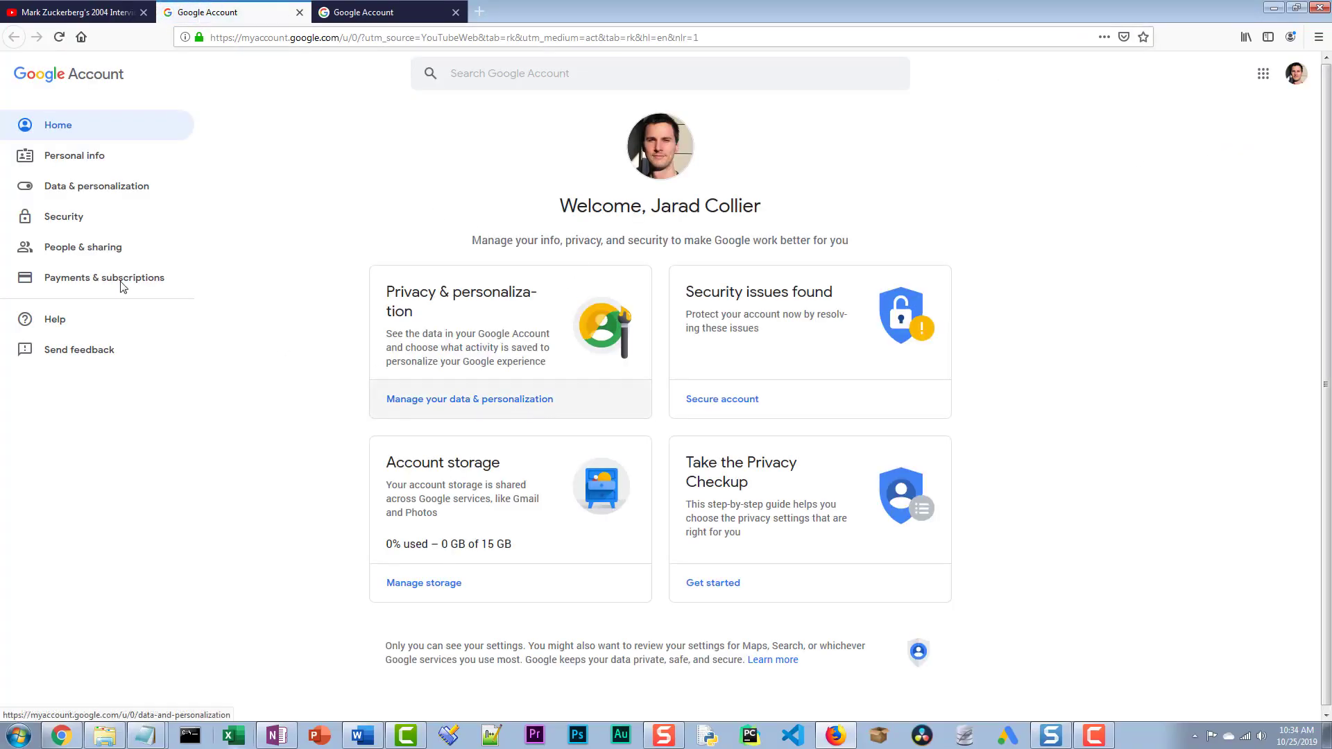
pyautogui.click(87, 163)
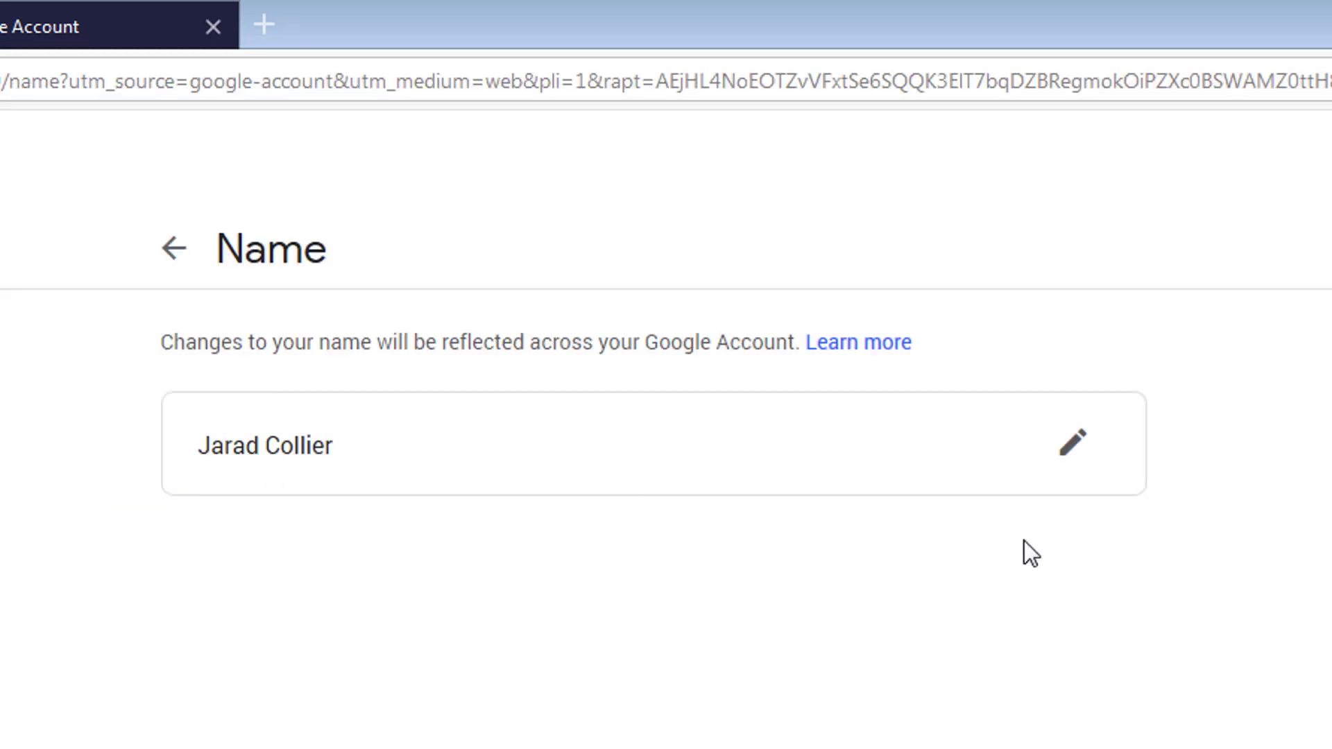
pyautogui.click(1073, 443)
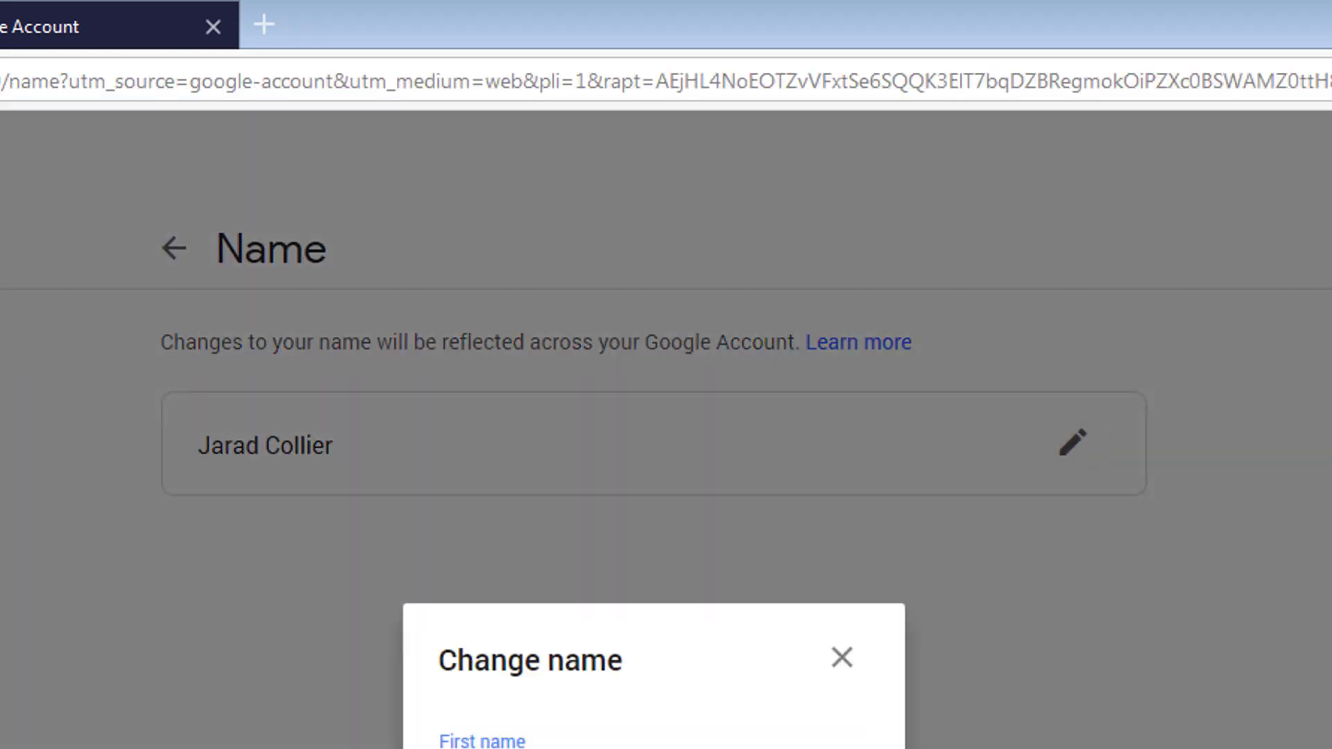
pyautogui.press('Escape')
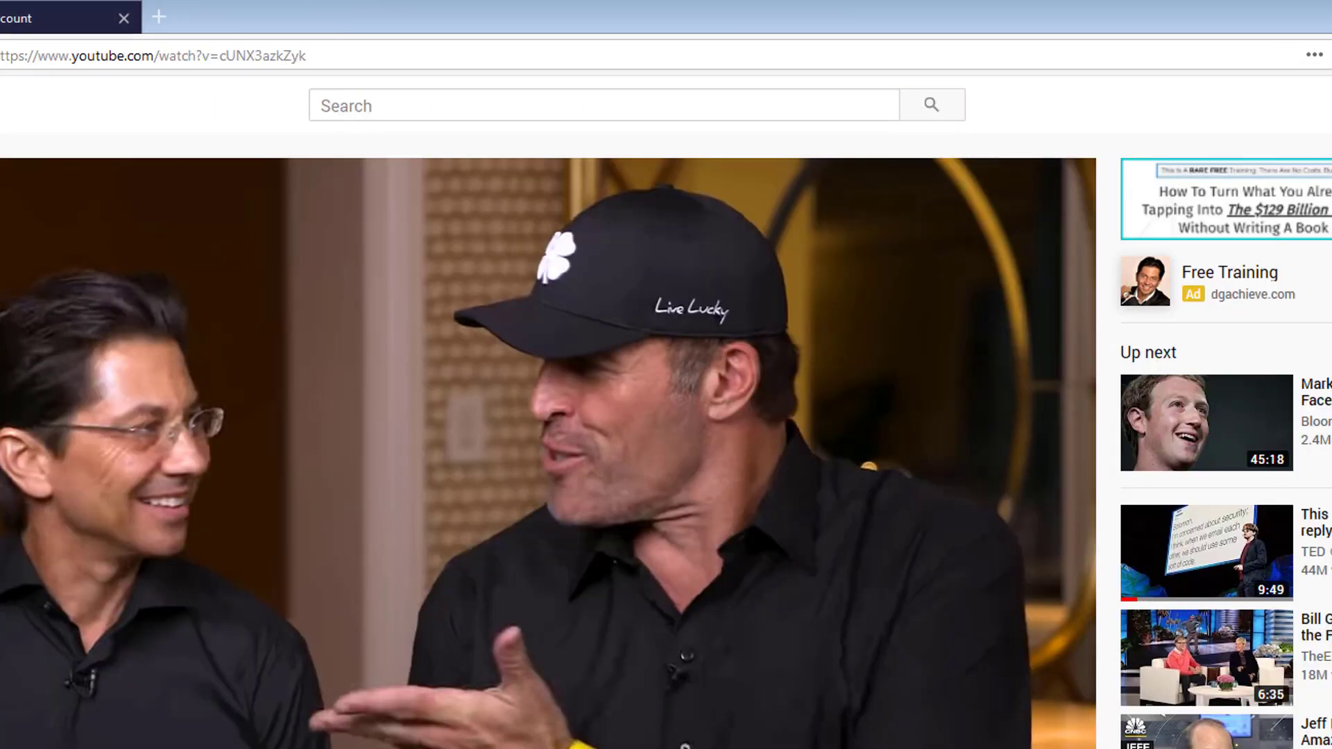
# Switch YouTube back to CourseNode and open its Google Account Personal info page.
pyautogui.click(1288, 71)
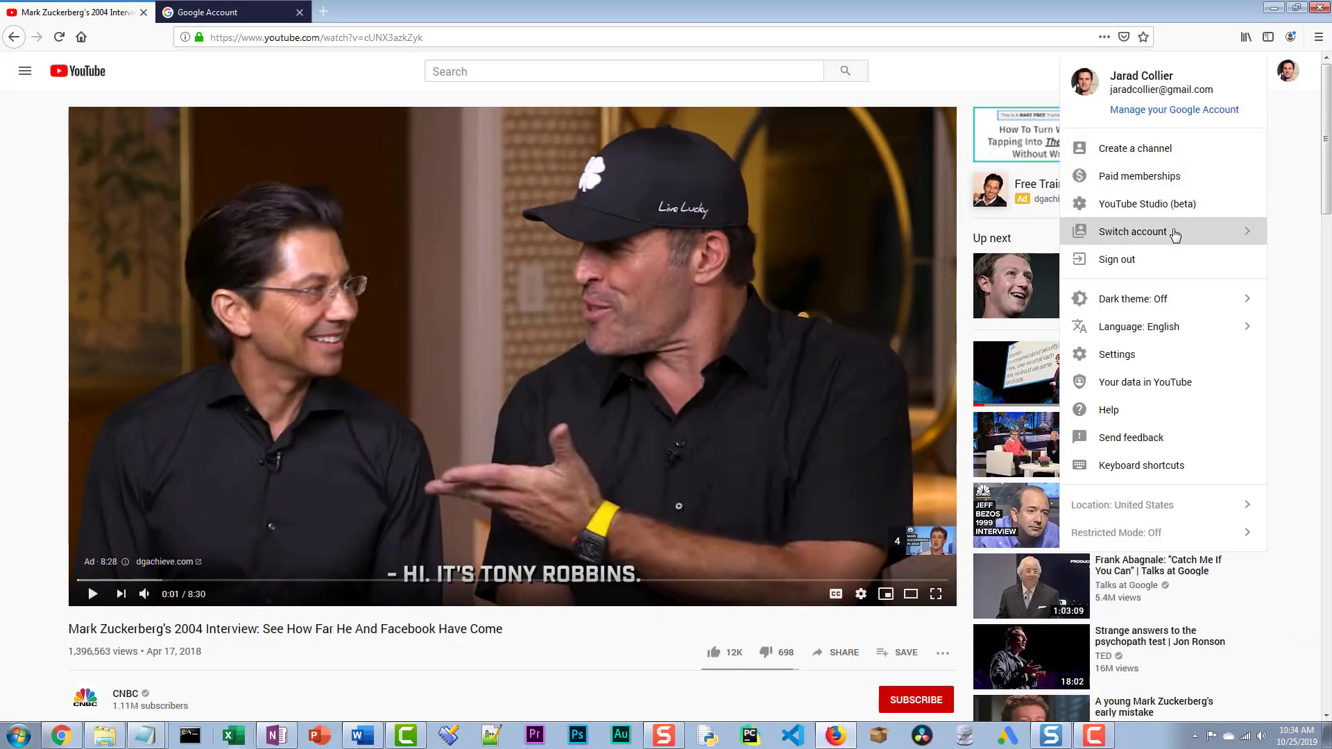
pyautogui.click(1174, 236)
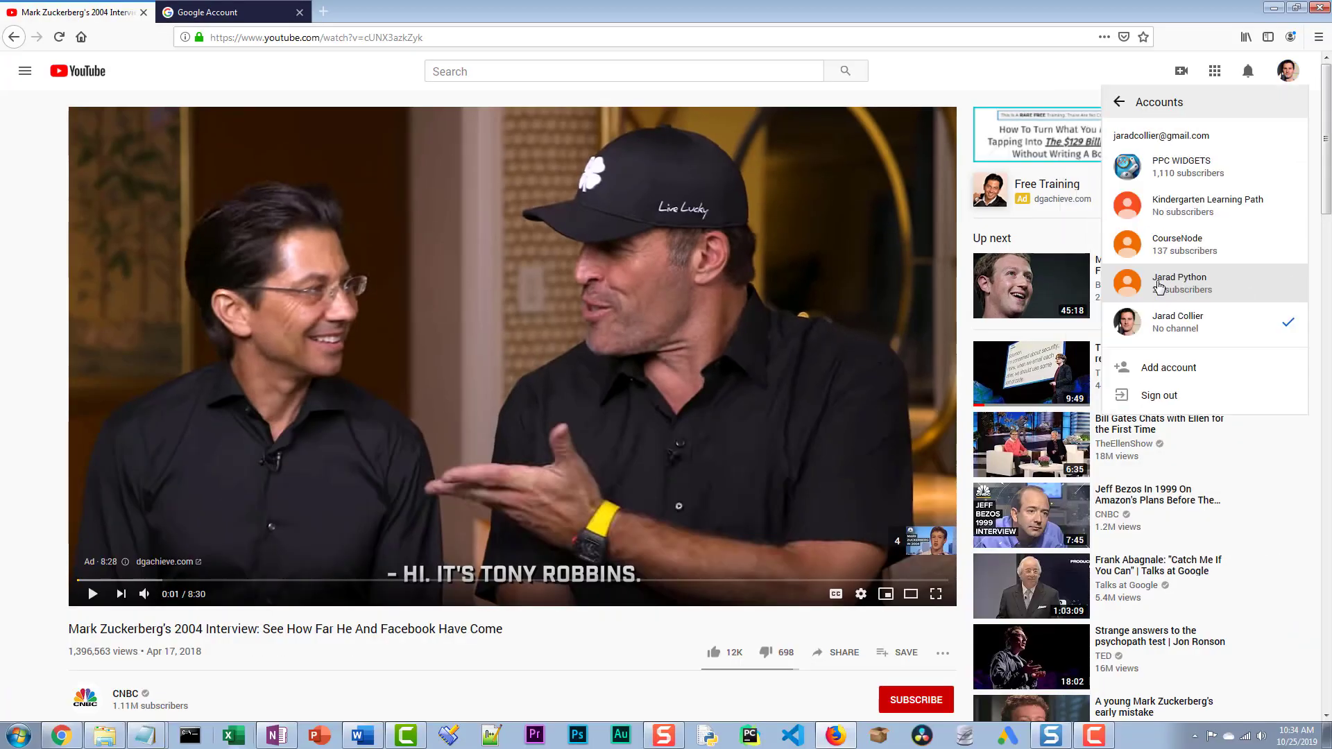
pyautogui.click(1182, 246)
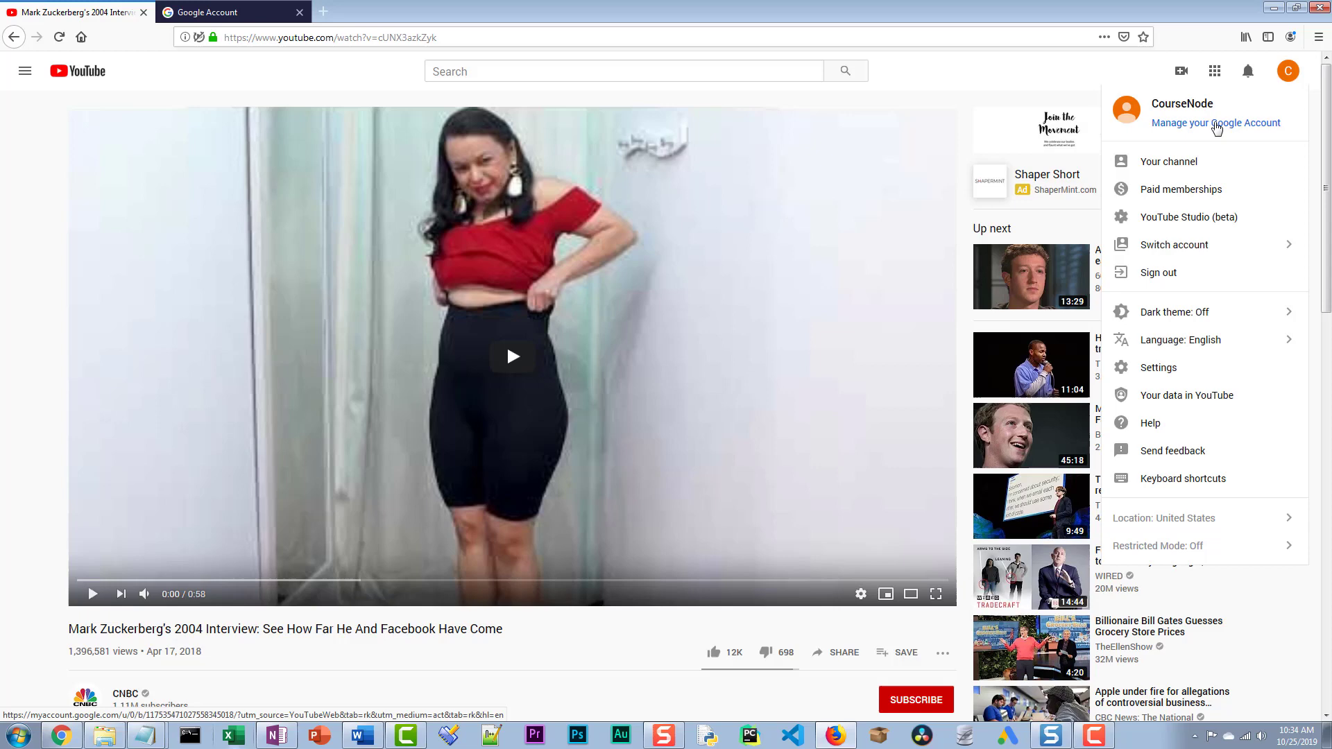
pyautogui.click(1217, 126)
pyautogui.click(454, 12)
pyautogui.click(167, 158)
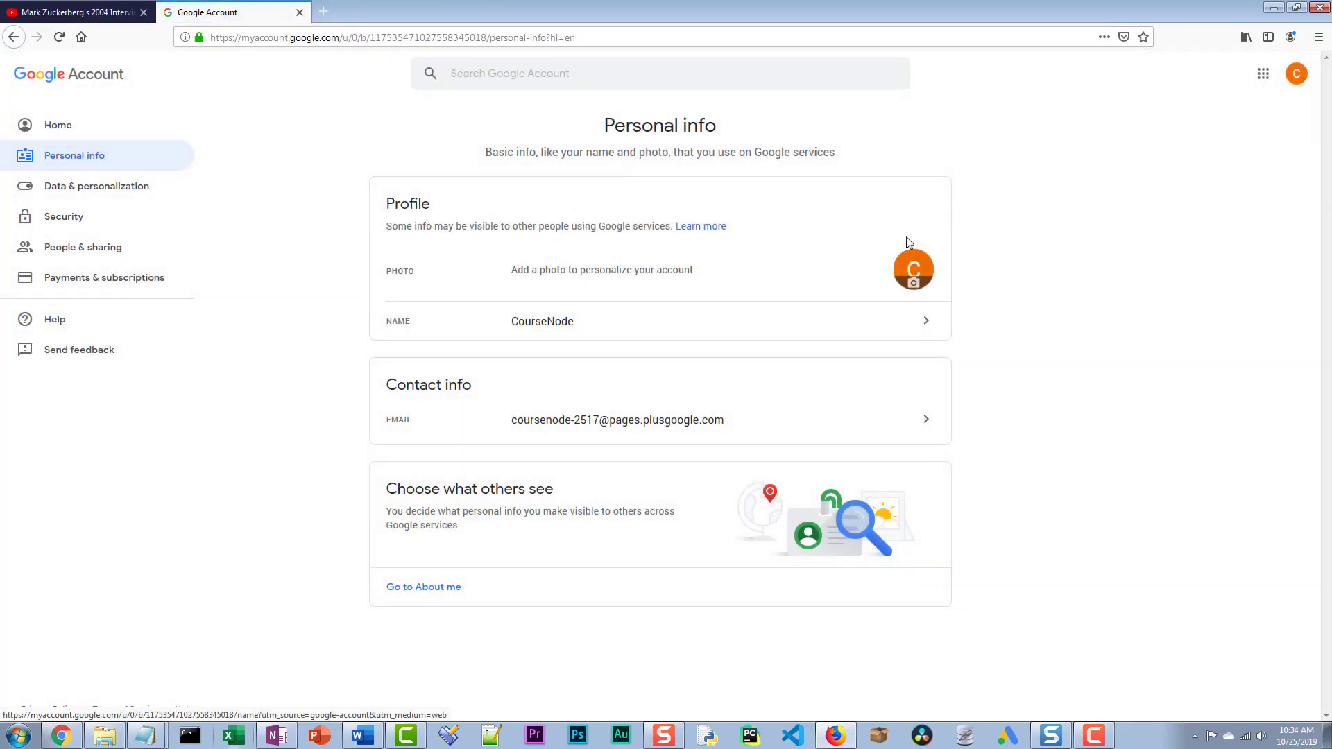
# Upload coursenode-logo-250x250.png from the computer and set it as CourseNode's profile photo.
pyautogui.click(908, 274)
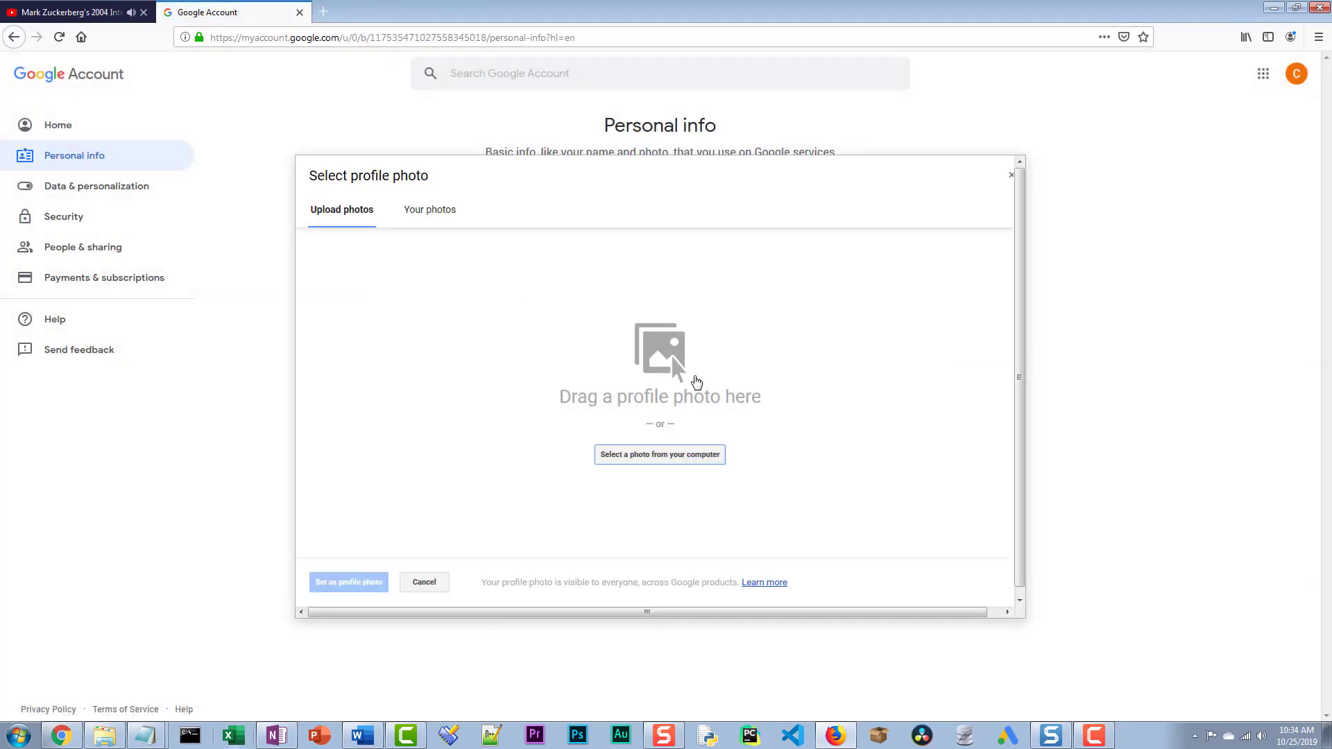
pyautogui.click(663, 455)
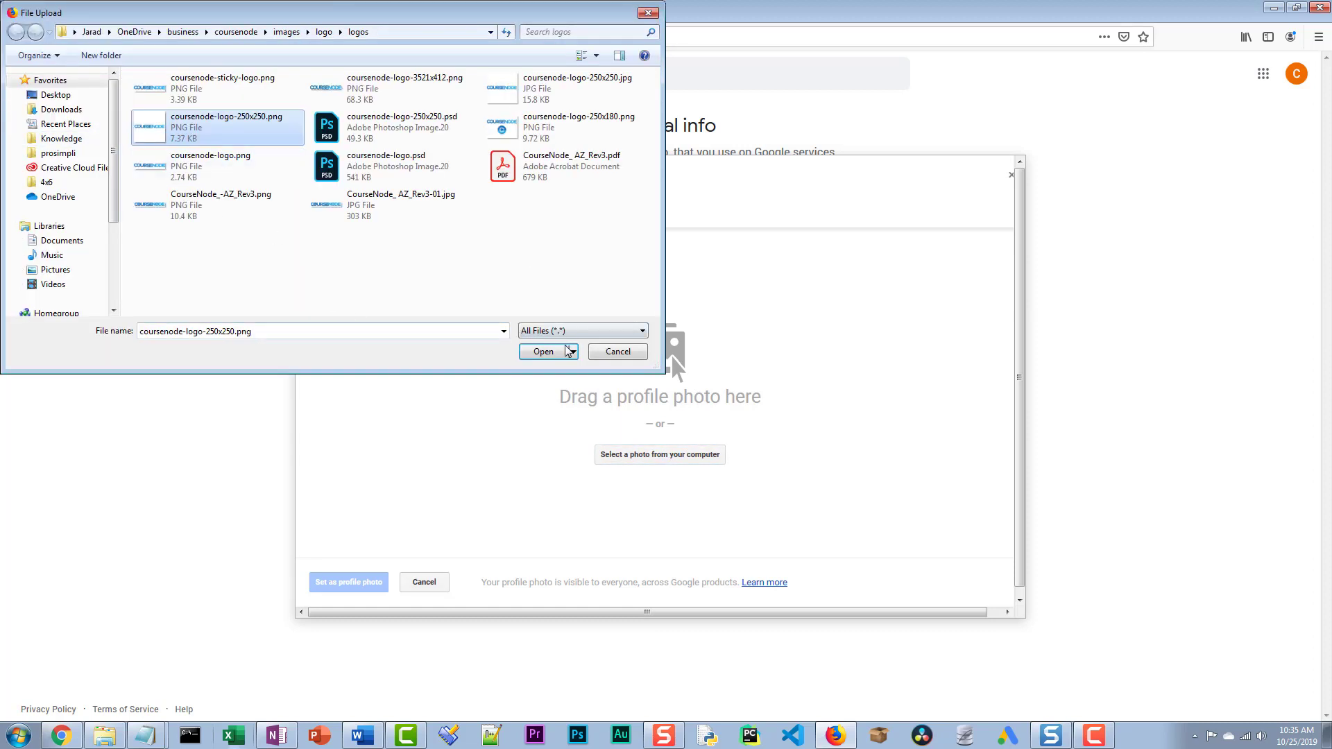
pyautogui.click(559, 352)
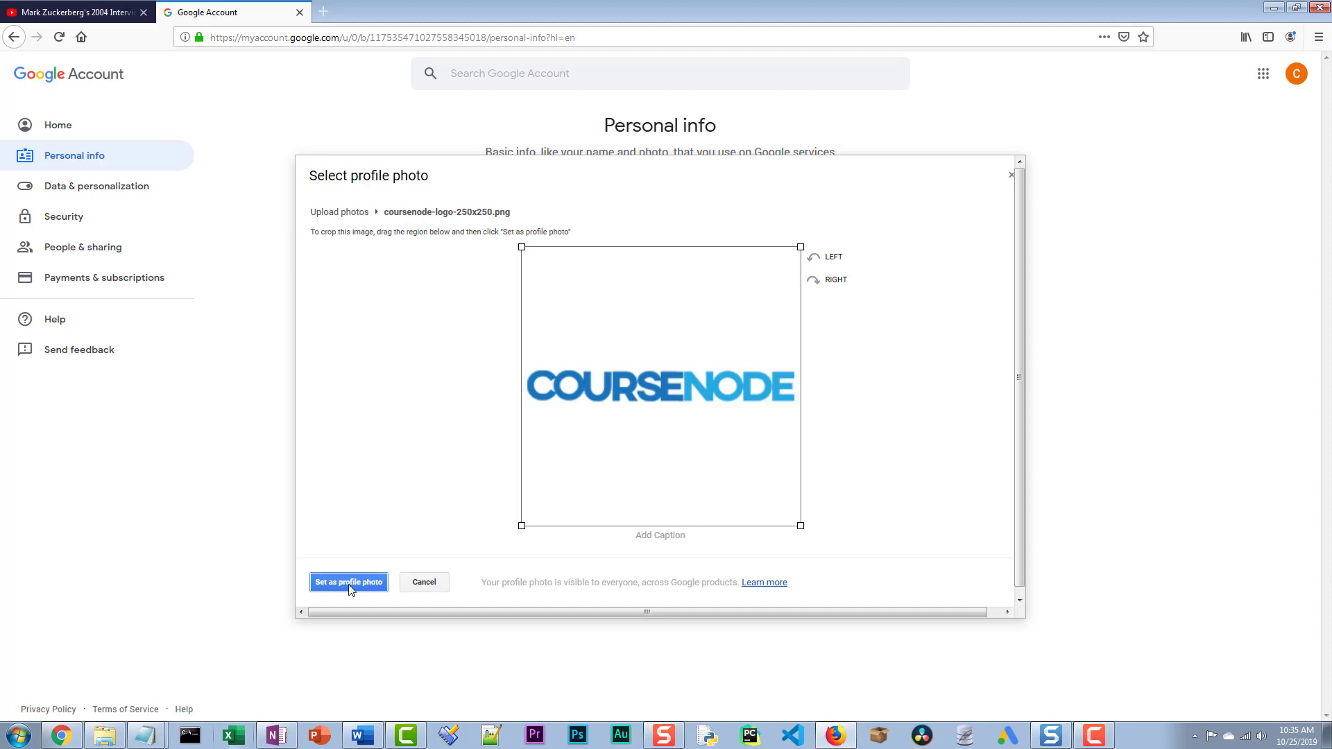
pyautogui.click(348, 584)
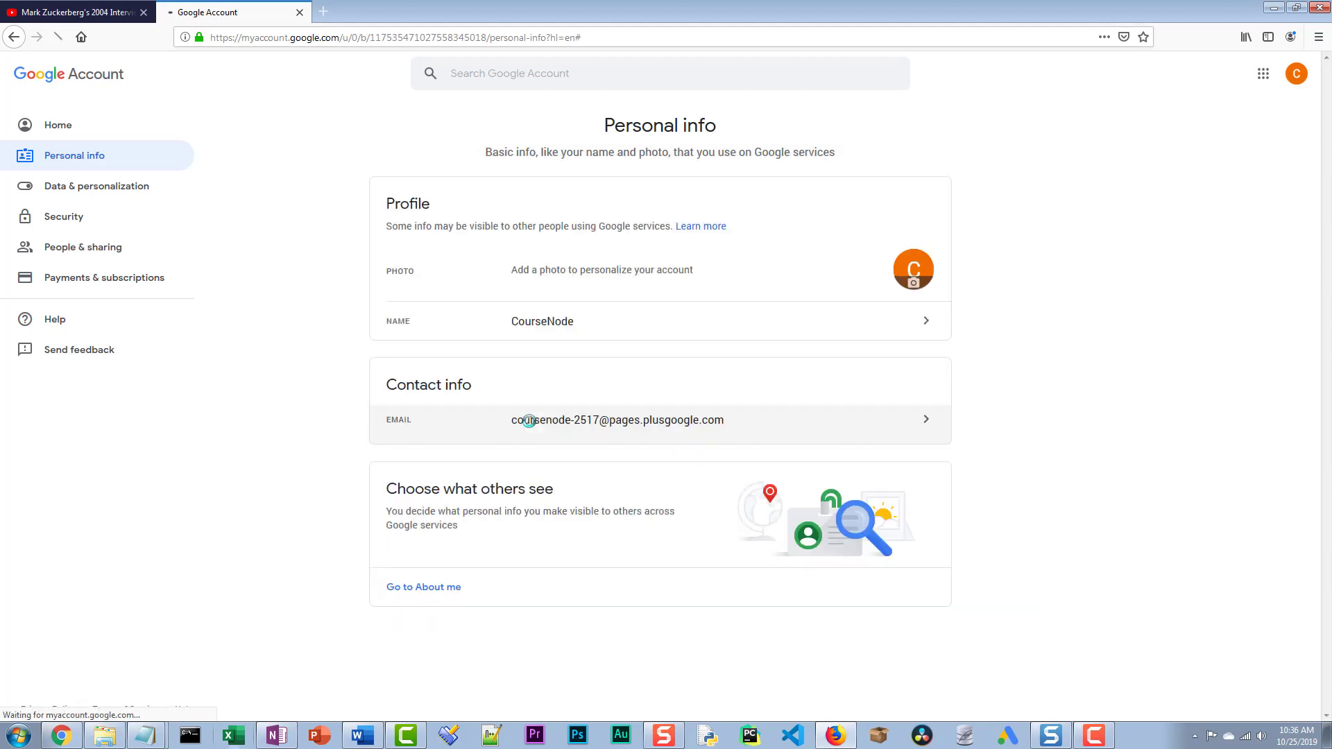
# Upload icon-150x150.jpg from the logo folder, crop to the whole image, and set it as profile photo.
pyautogui.click(919, 288)
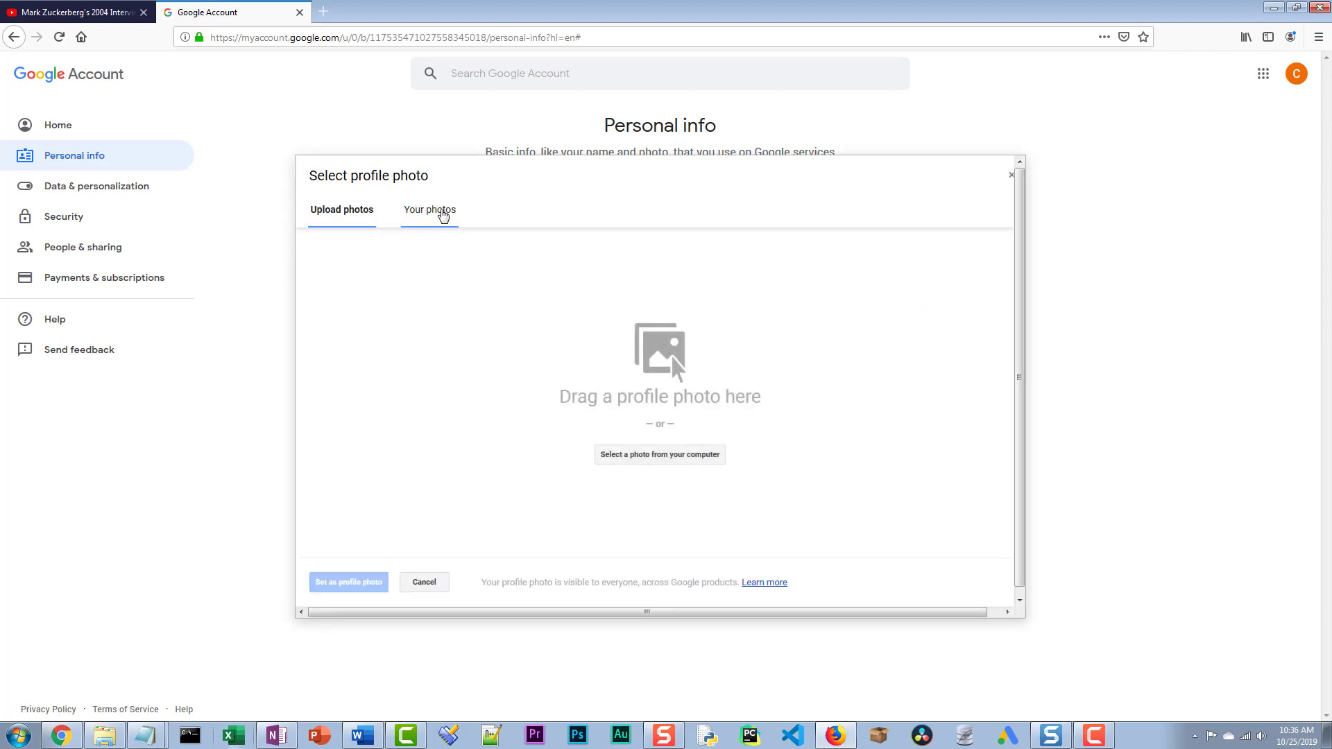
pyautogui.click(443, 216)
pyautogui.click(350, 211)
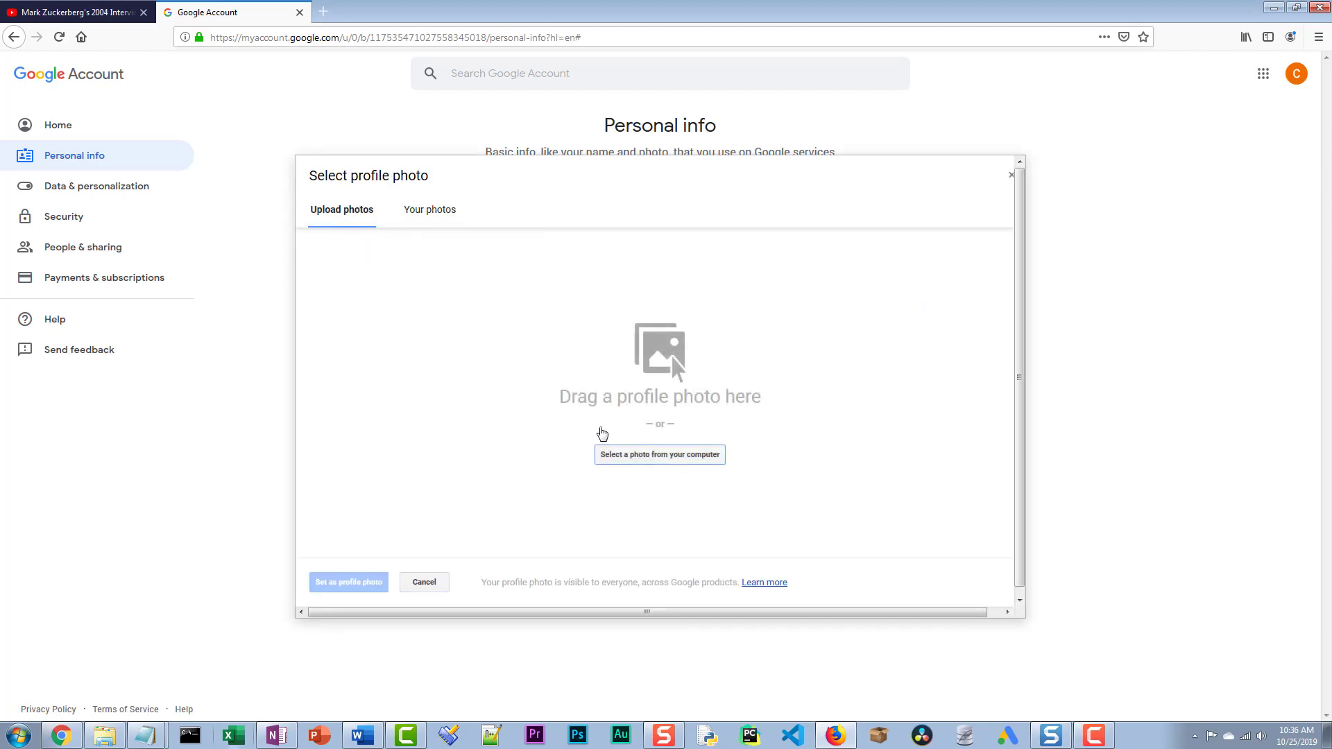
pyautogui.click(671, 458)
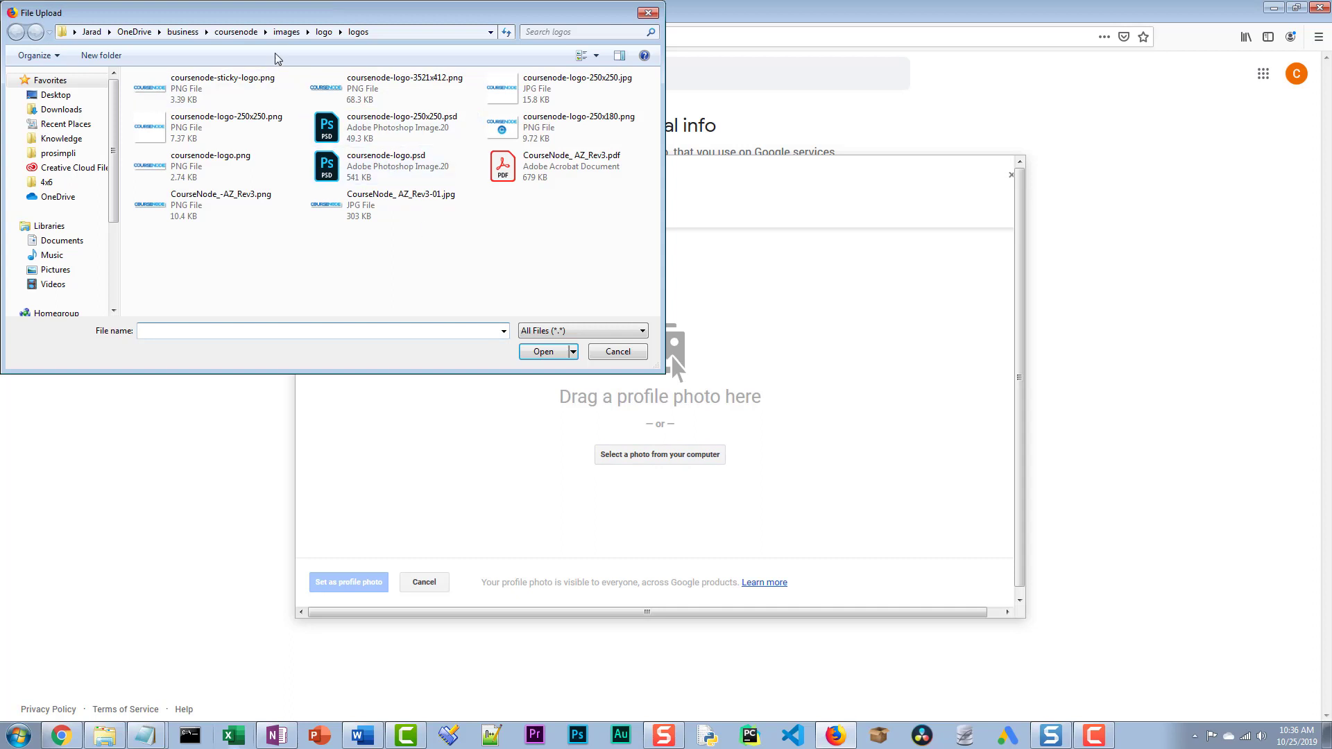
pyautogui.click(323, 32)
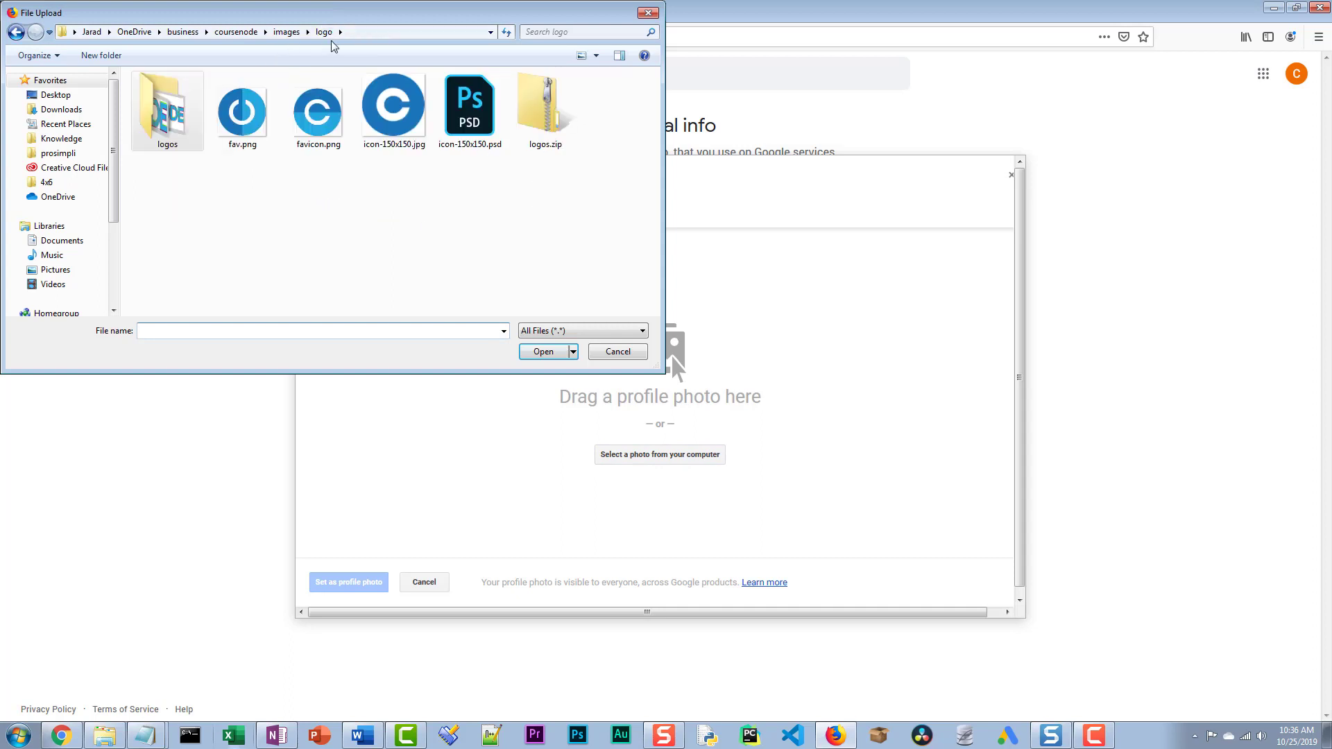
pyautogui.click(392, 118)
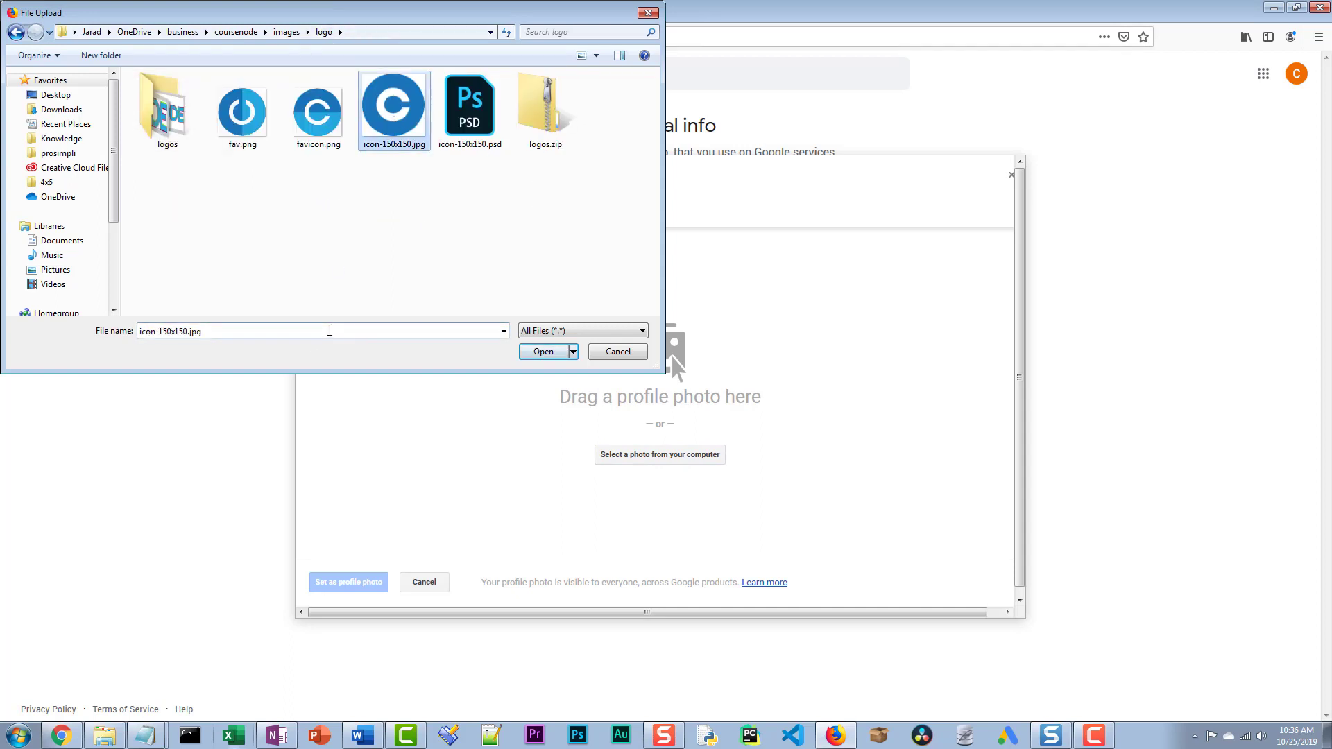
pyautogui.click(543, 352)
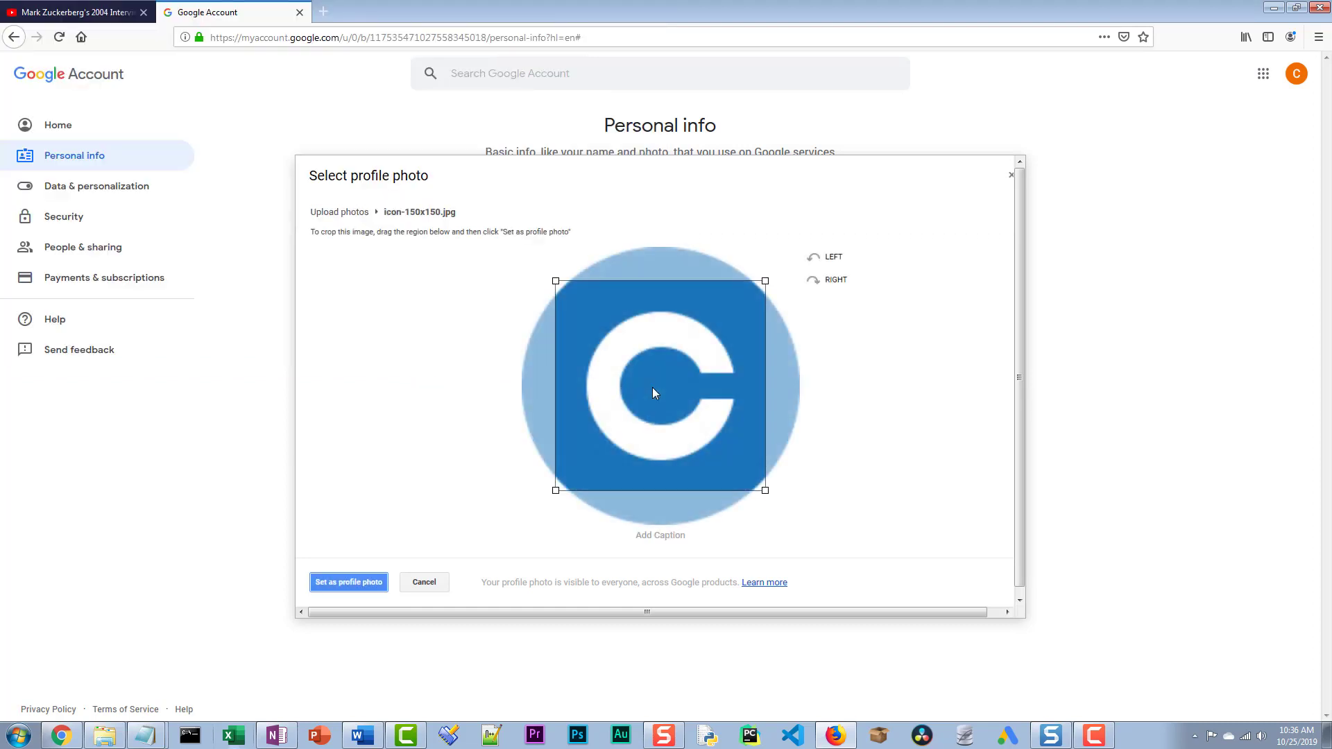
pyautogui.moveTo(556, 280); pyautogui.dragTo(498, 244)
pyautogui.moveTo(765, 490); pyautogui.dragTo(829, 538)
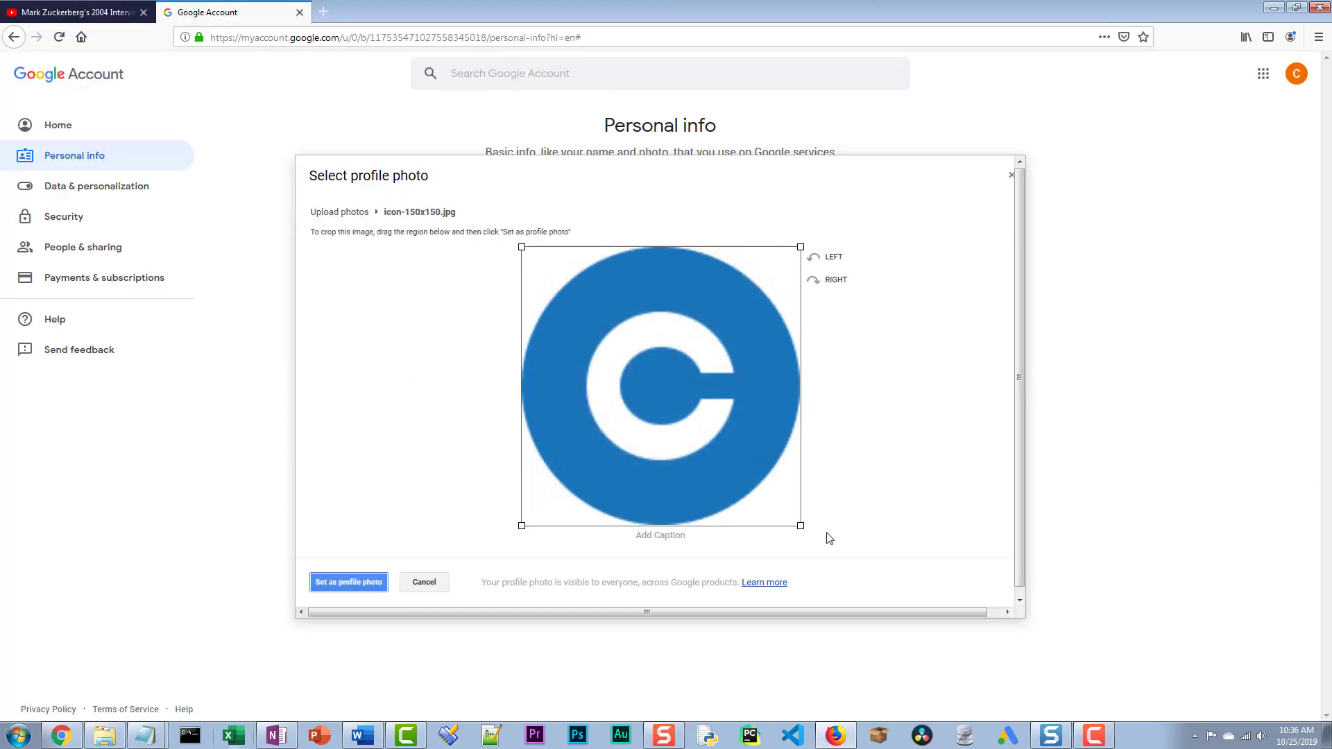
pyautogui.click(350, 582)
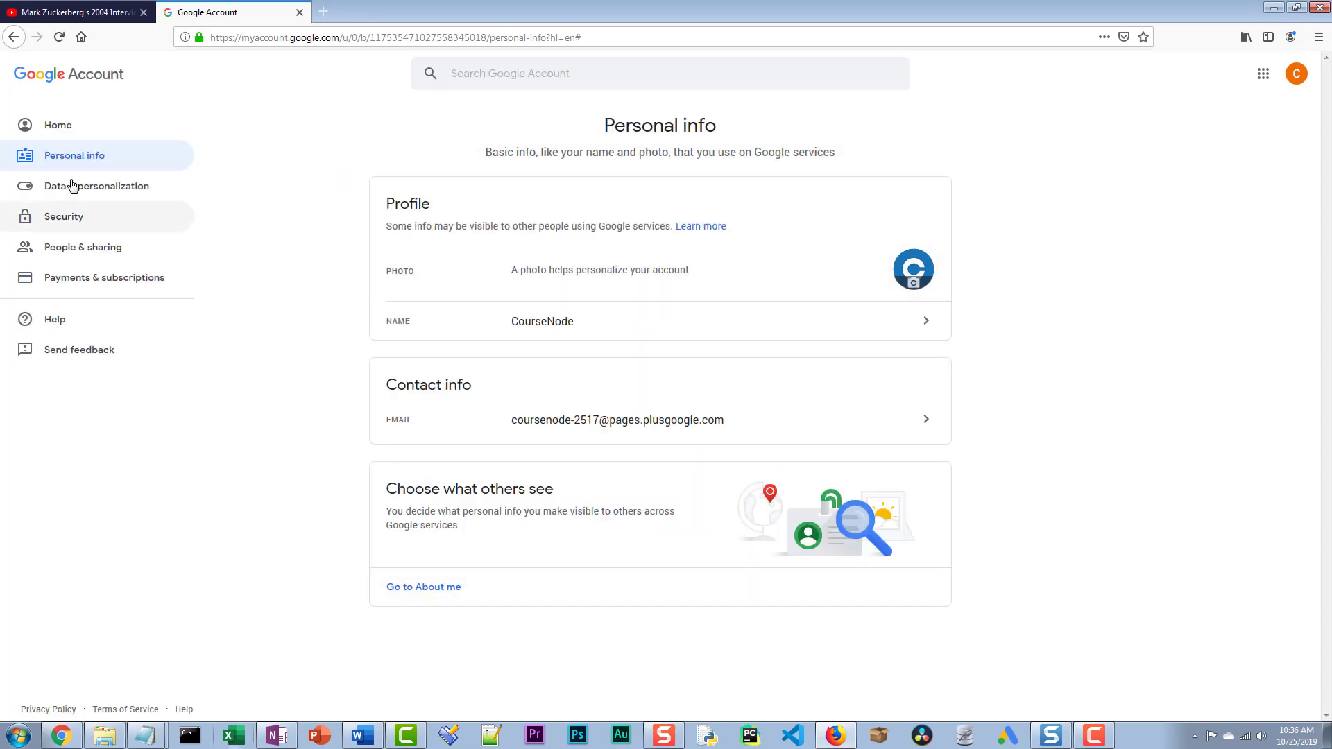
# Back on the YouTube video, check the account menu avatar shows the blue C icon.
pyautogui.click(115, 20)
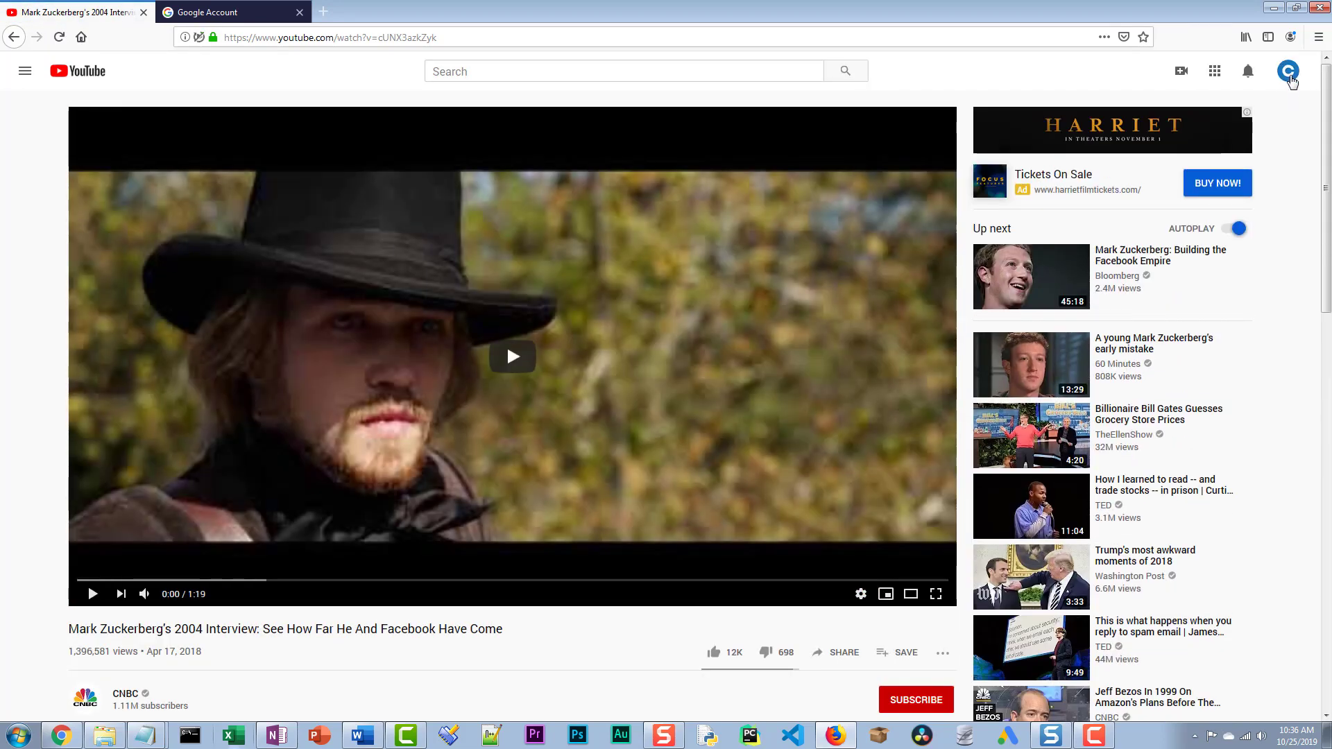
pyautogui.click(1290, 78)
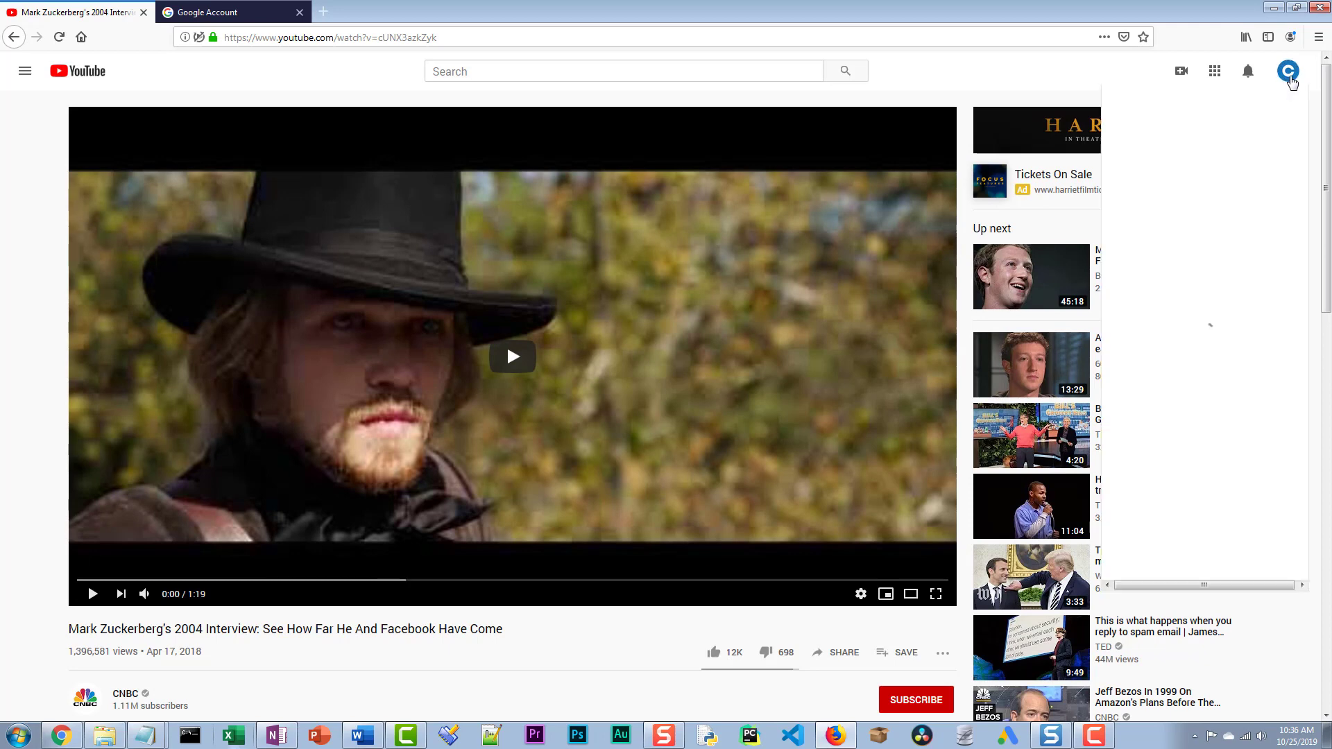